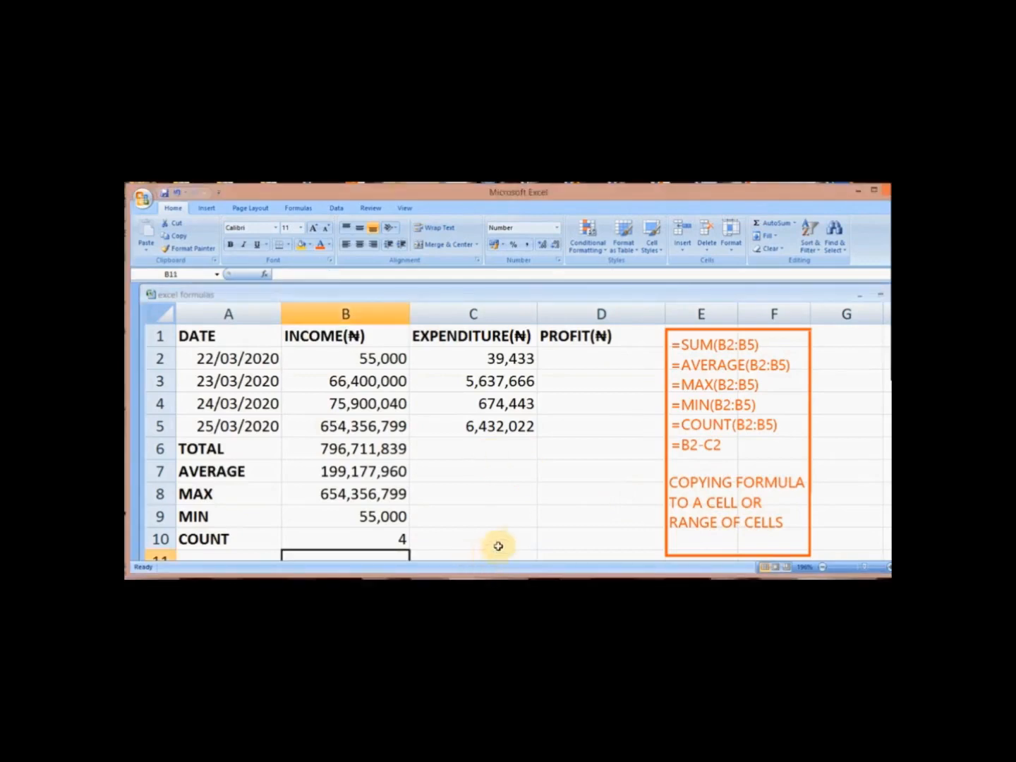
Examine the total, average, max, min and count formulas in cells B6 to B10 of the INCOME column
left_click(519, 540)
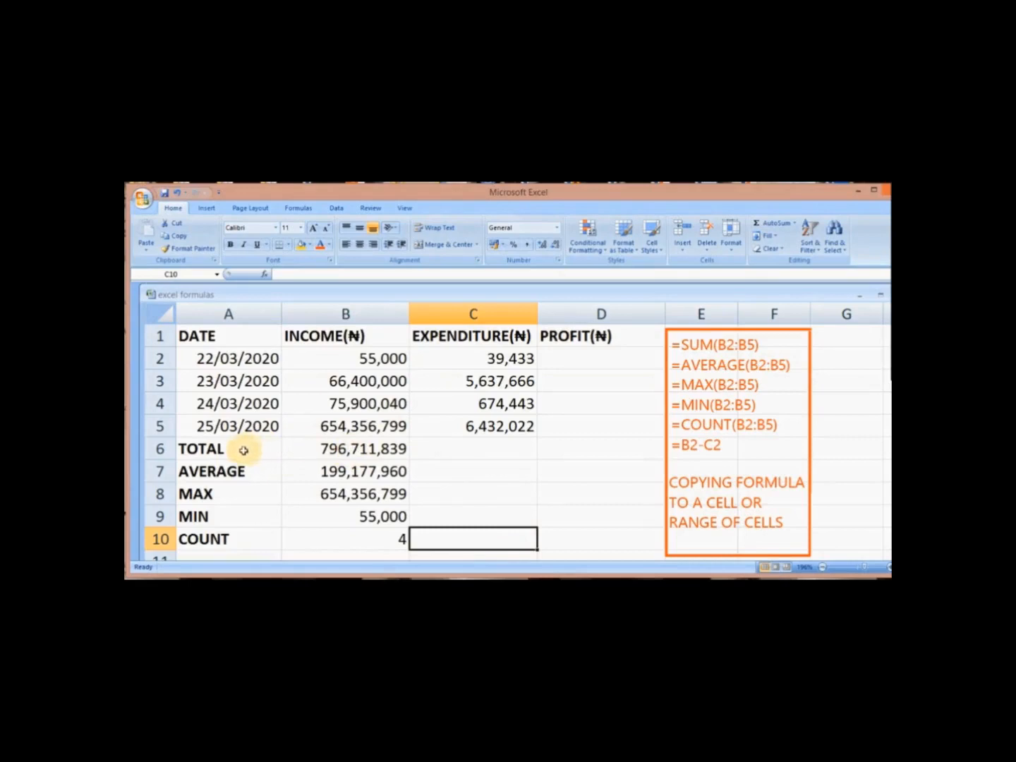
left_click(336, 449)
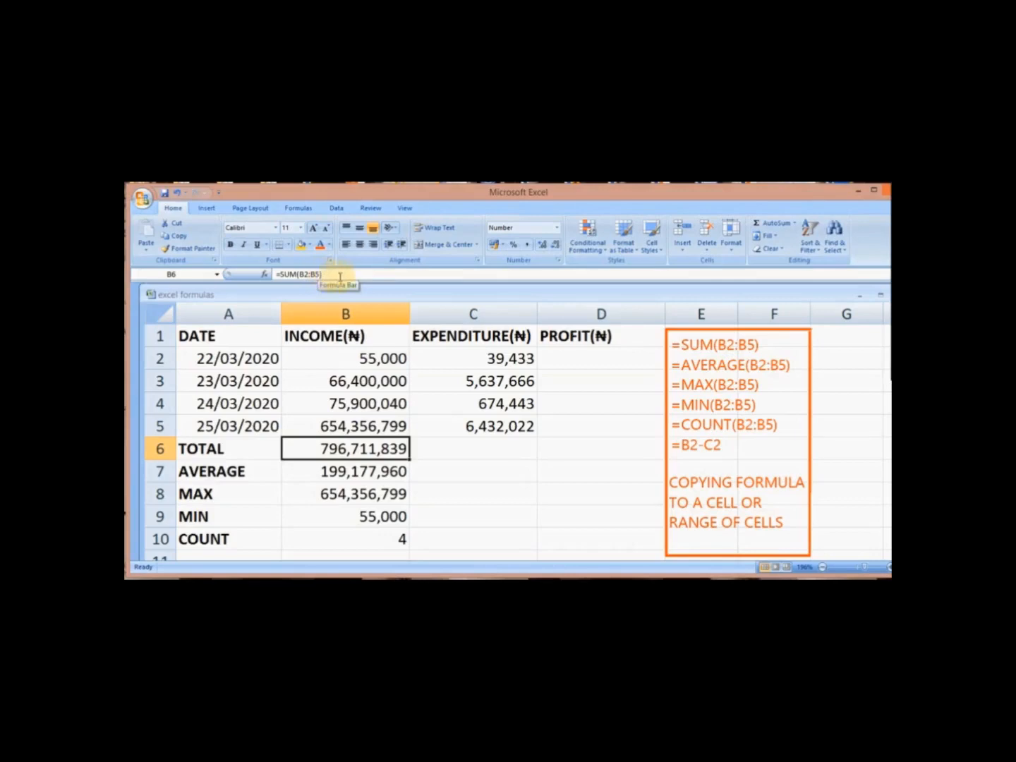
left_click(336, 473)
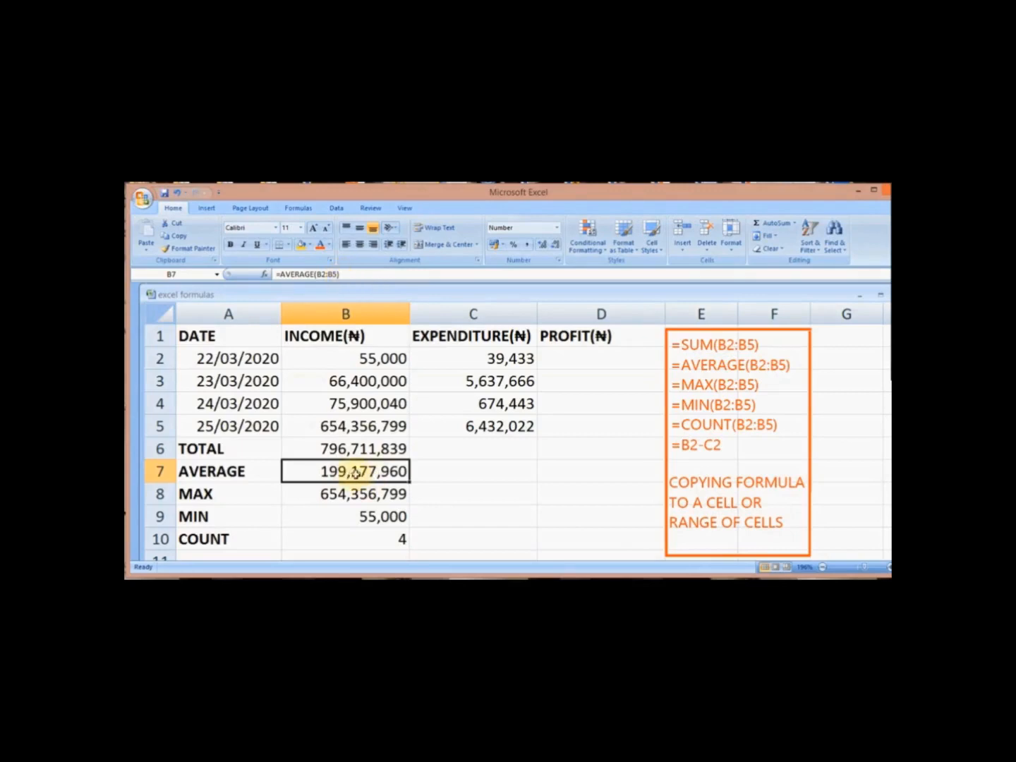
left_click(370, 494)
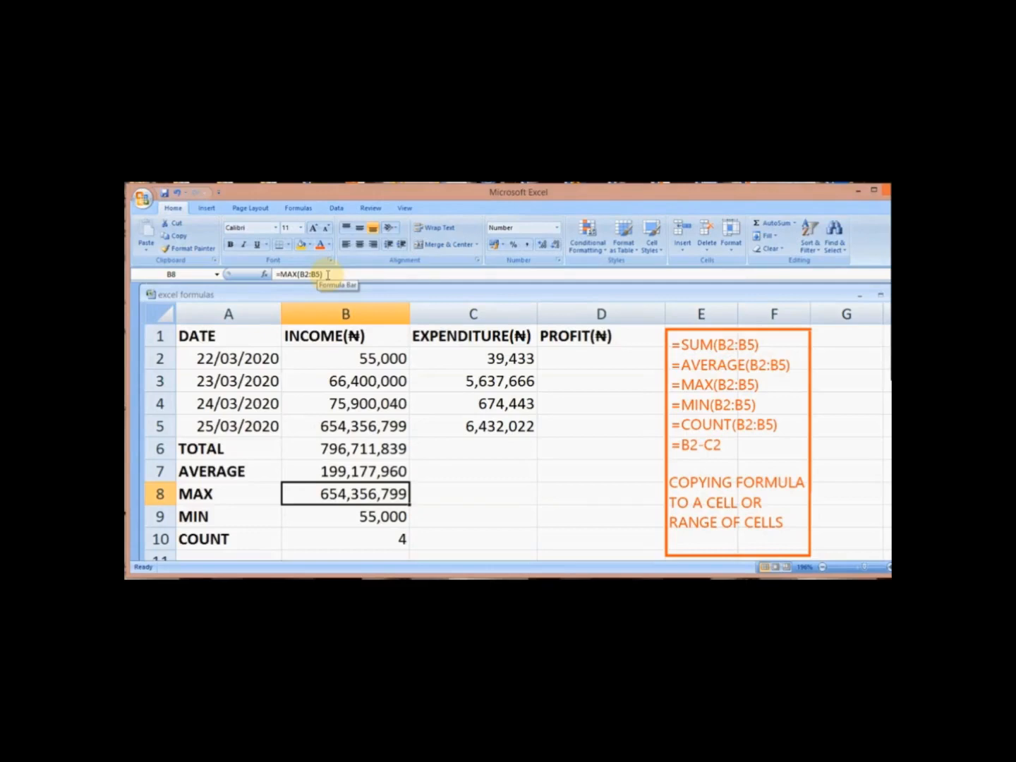
left_click(379, 517)
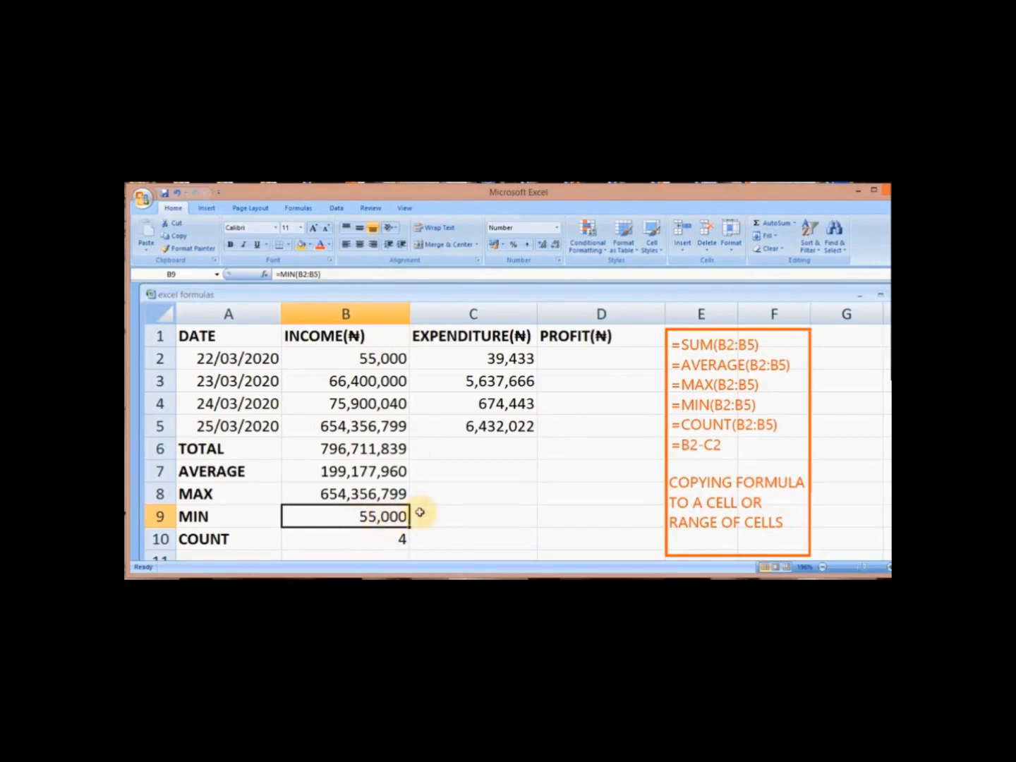
left_click(370, 540)
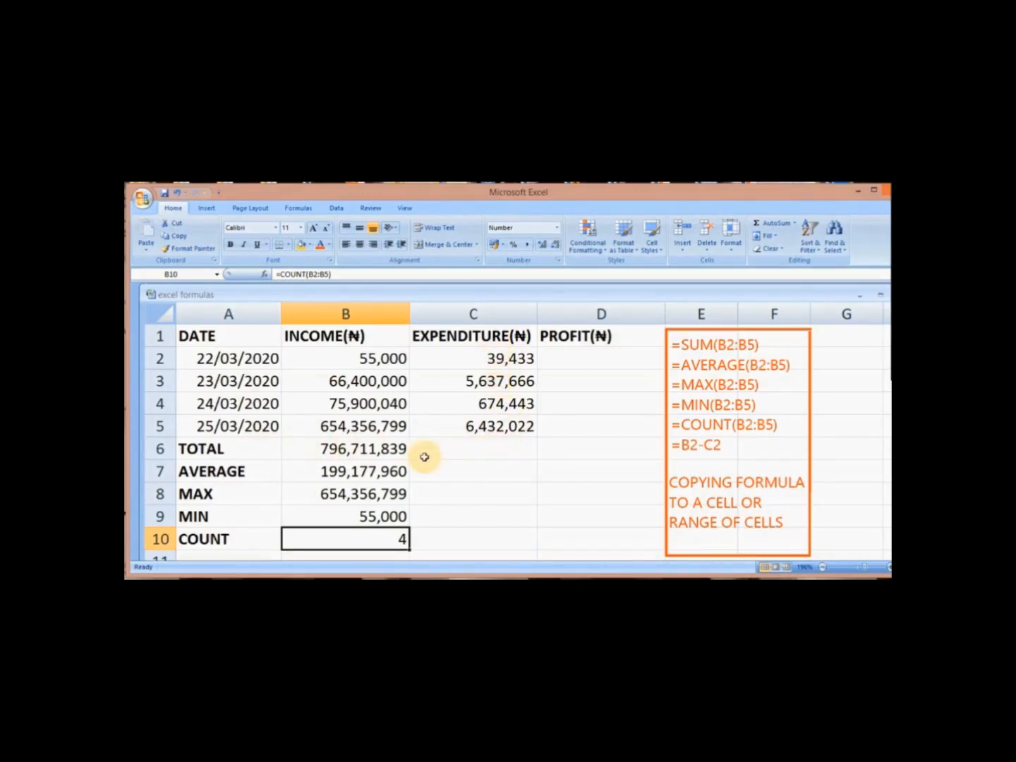
Copy the SUM formula from the income total in B6 and paste it into C6 for the EXPENDITURE column
left_click(369, 450)
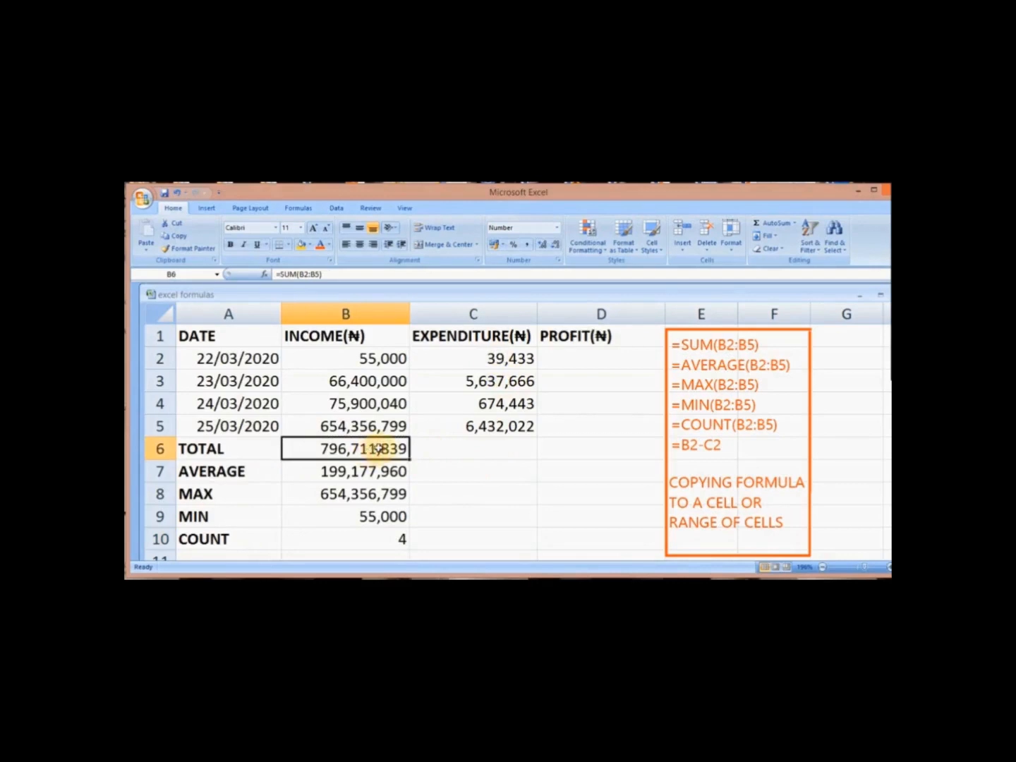
right_click(379, 450)
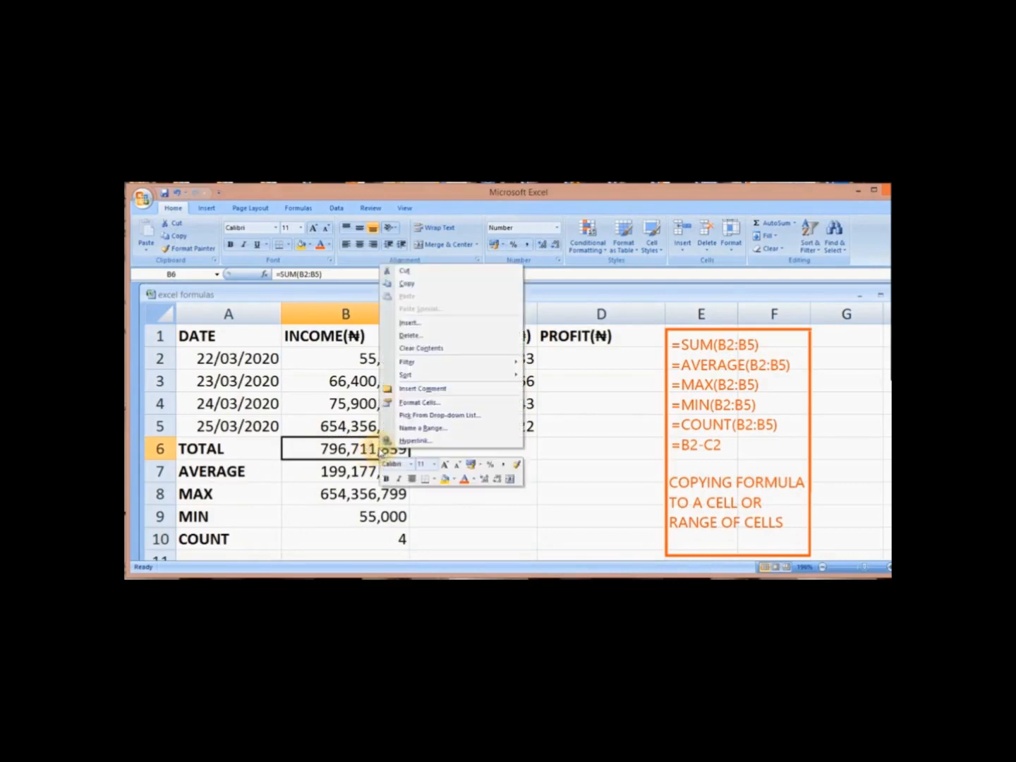
left_click(452, 285)
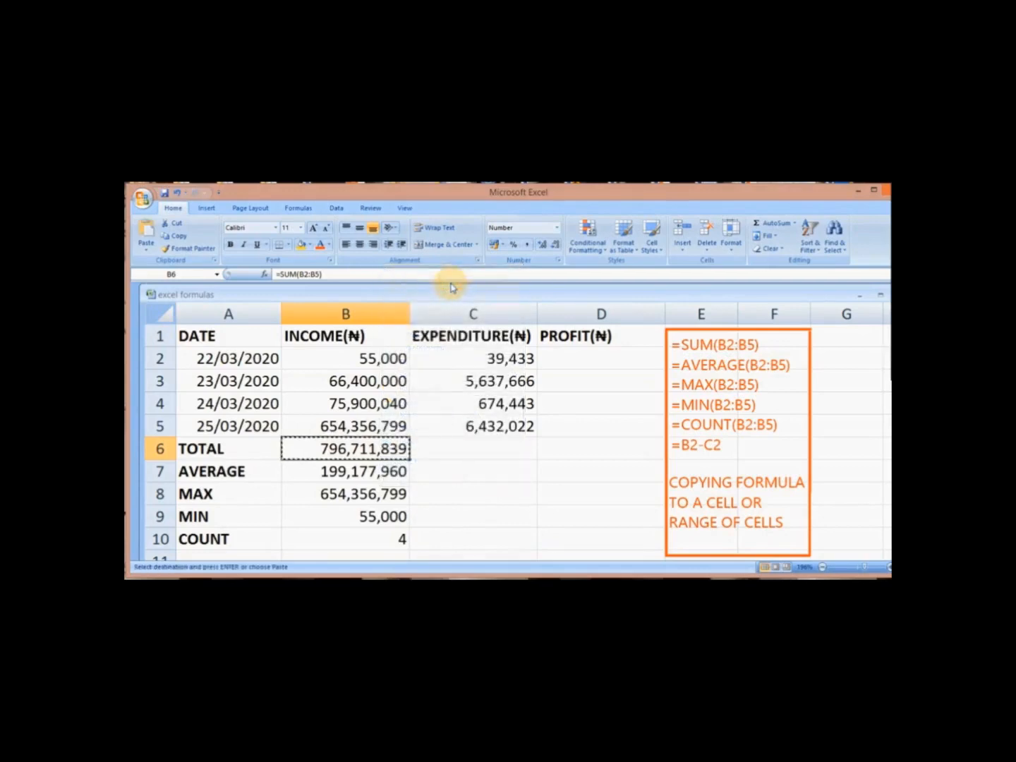
left_click(438, 449)
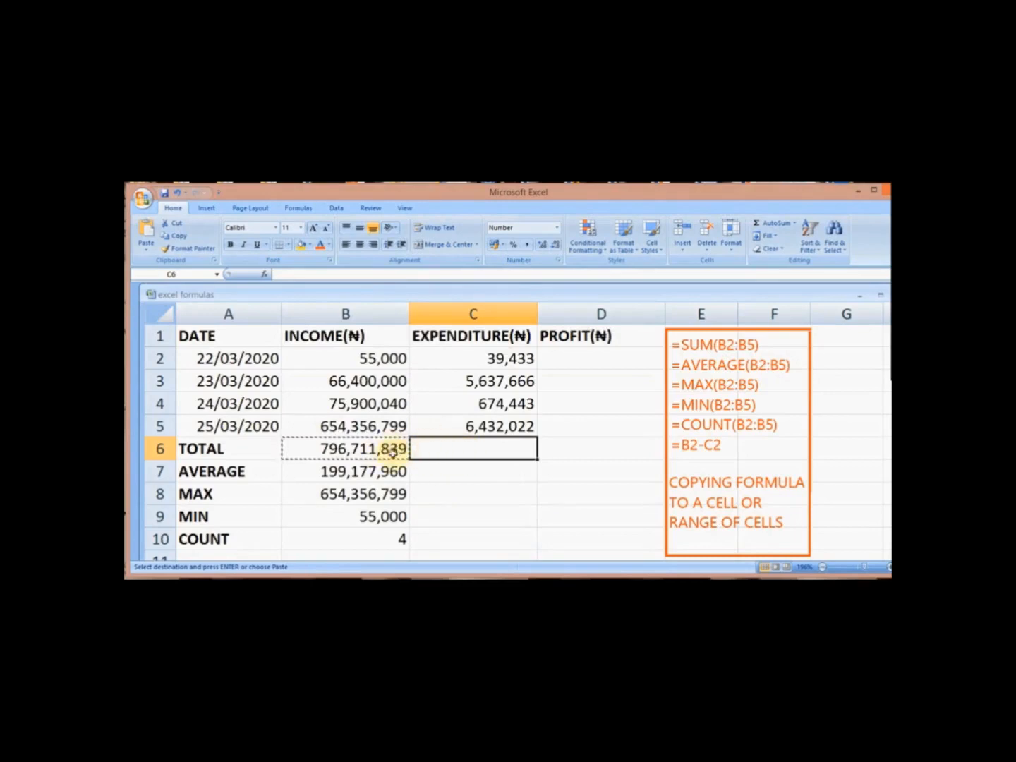
right_click(466, 447)
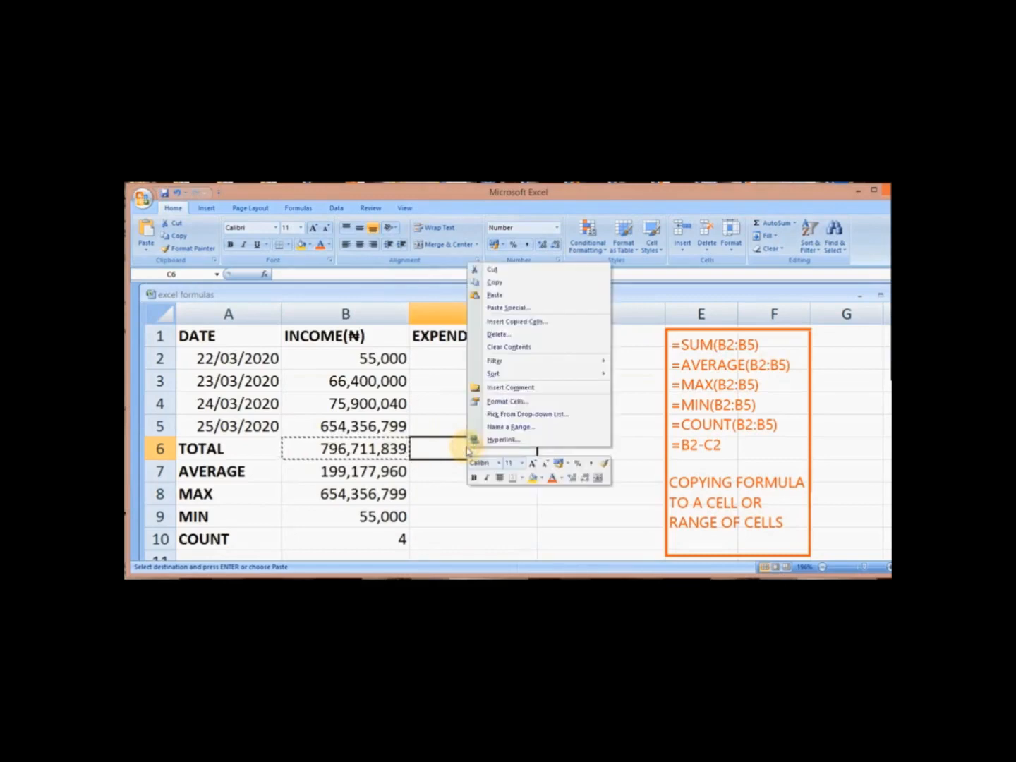
left_click(514, 294)
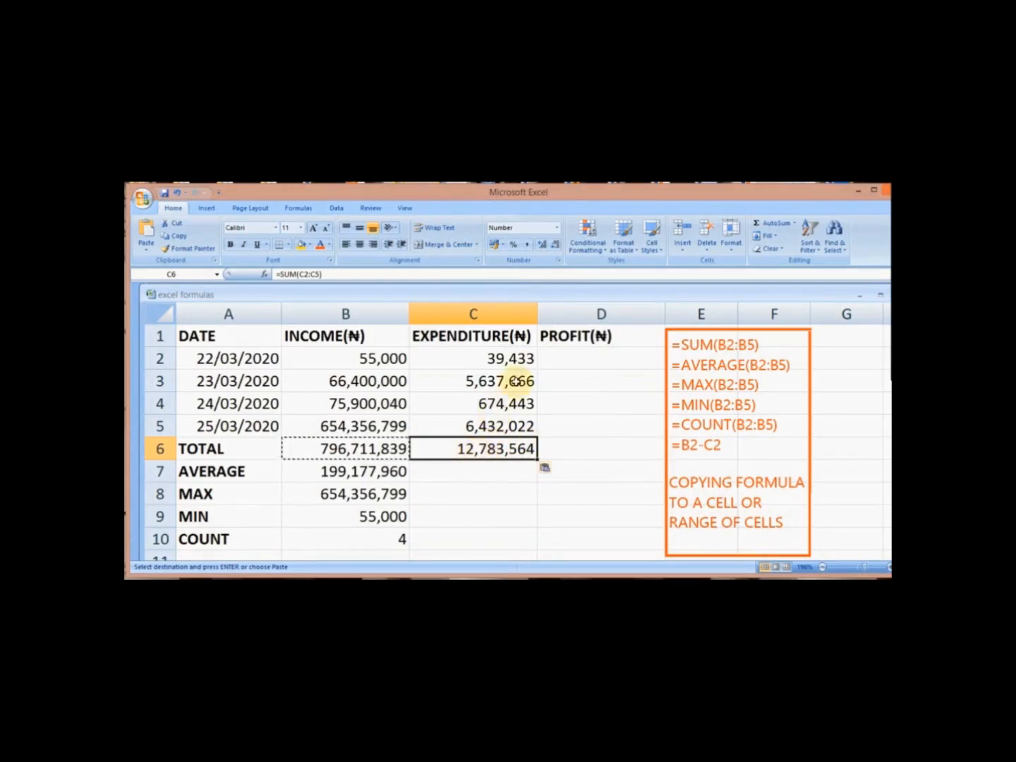
left_click(505, 469)
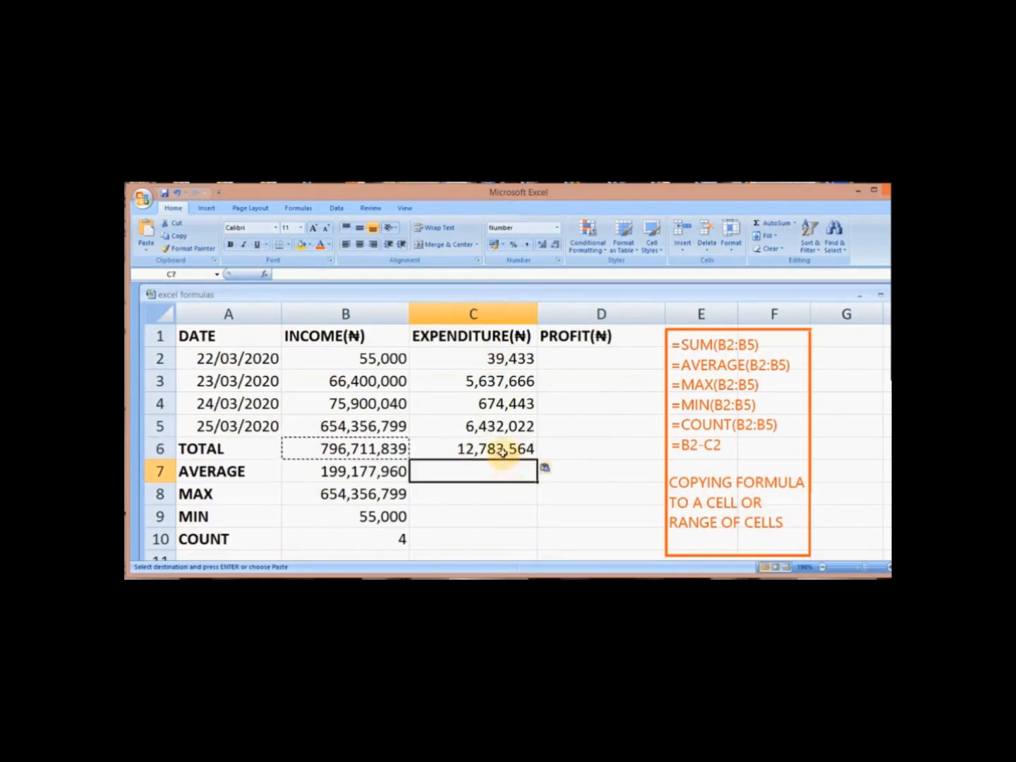
left_click(503, 451)
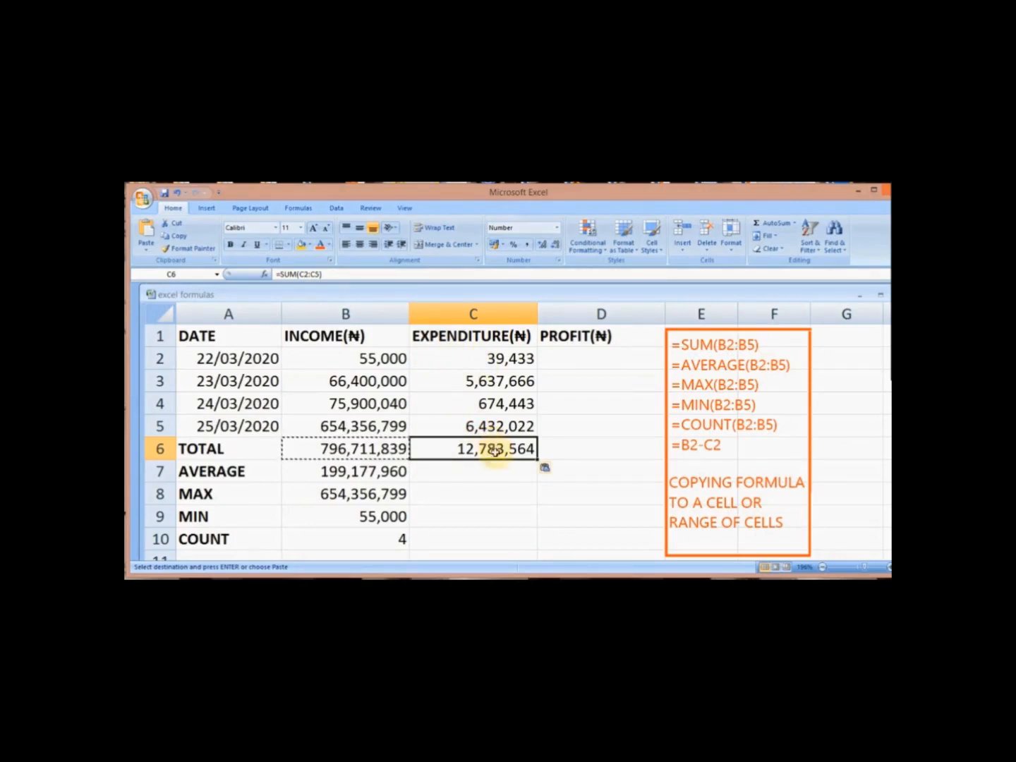
Copy the AVERAGE formula from B7 into C7 for the EXPENDITURE column and check the range it references
left_click(452, 473)
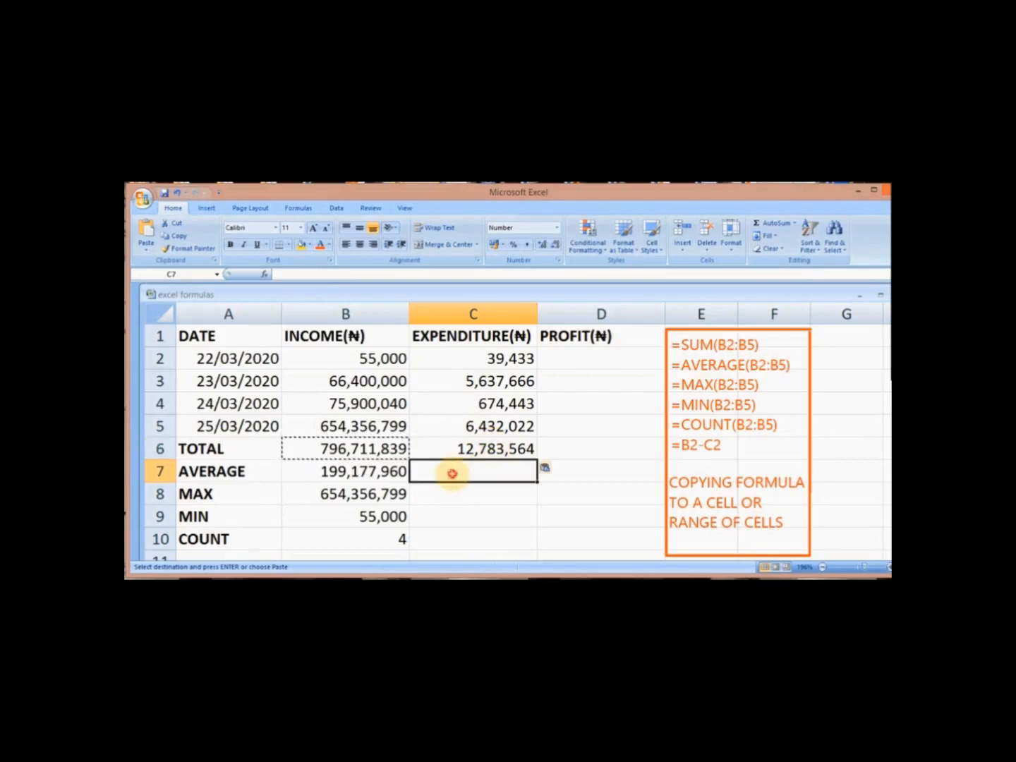
left_click(381, 471)
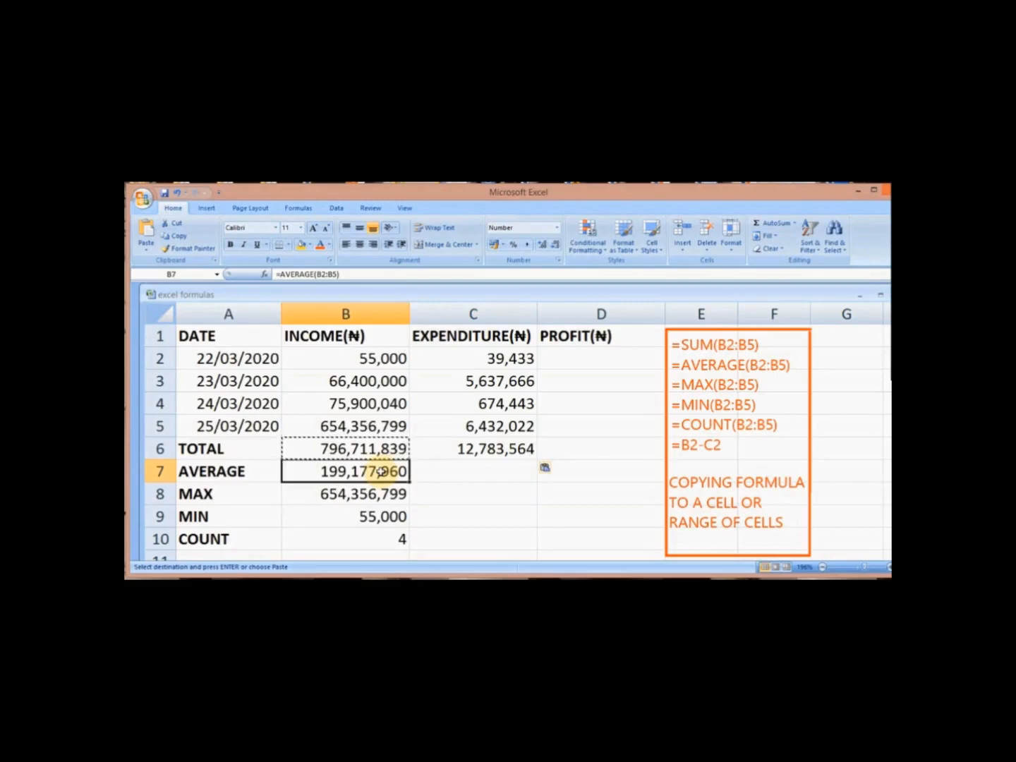
right_click(381, 471)
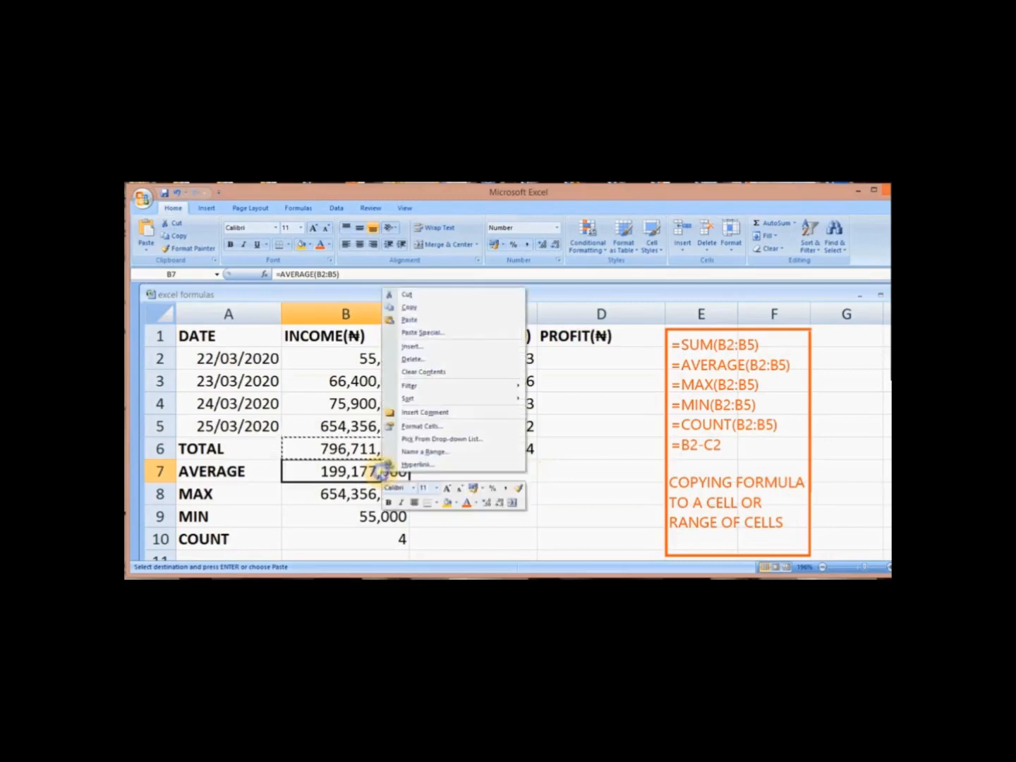
left_click(459, 303)
left_click(452, 474)
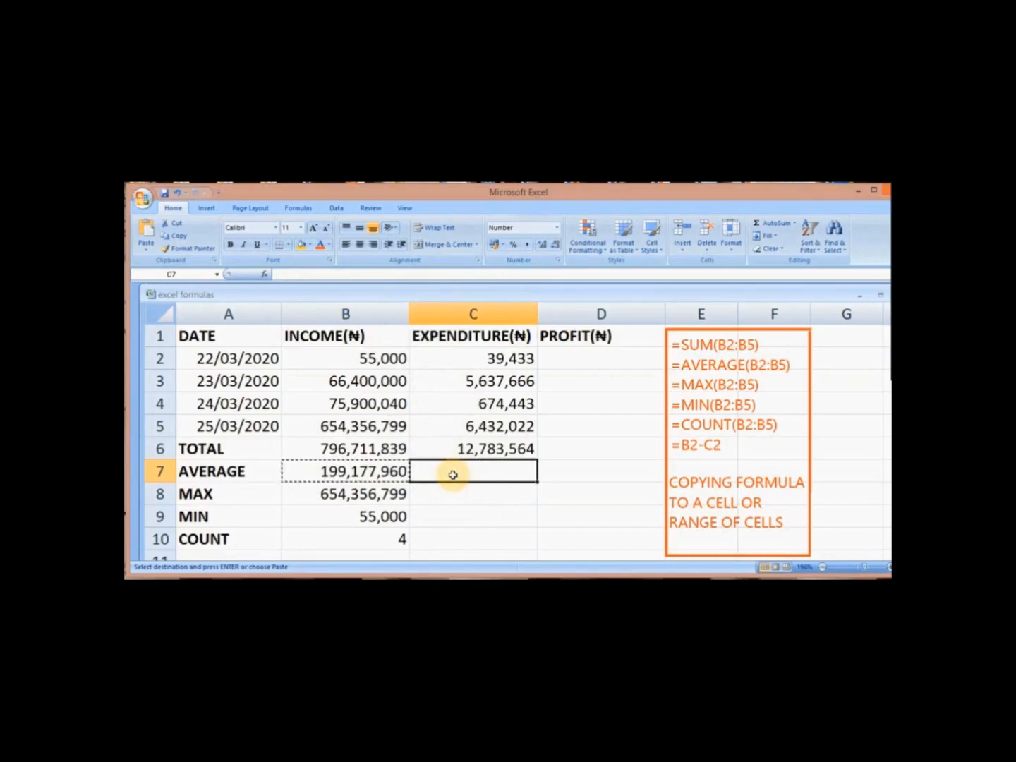
right_click(452, 474)
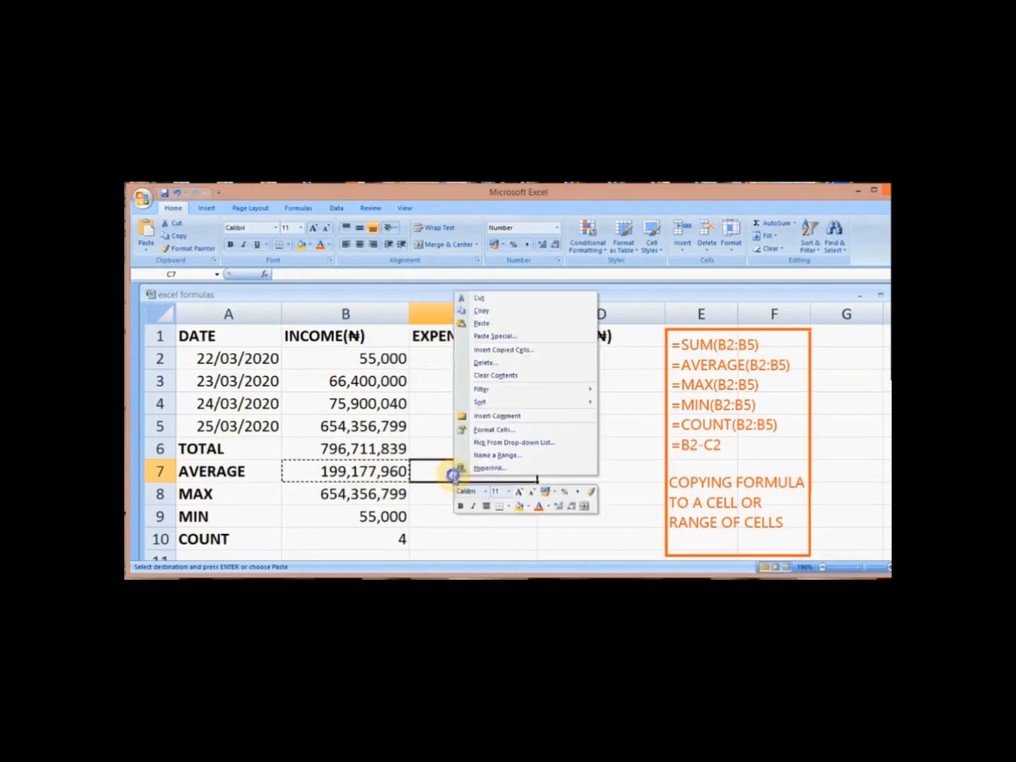
left_click(520, 324)
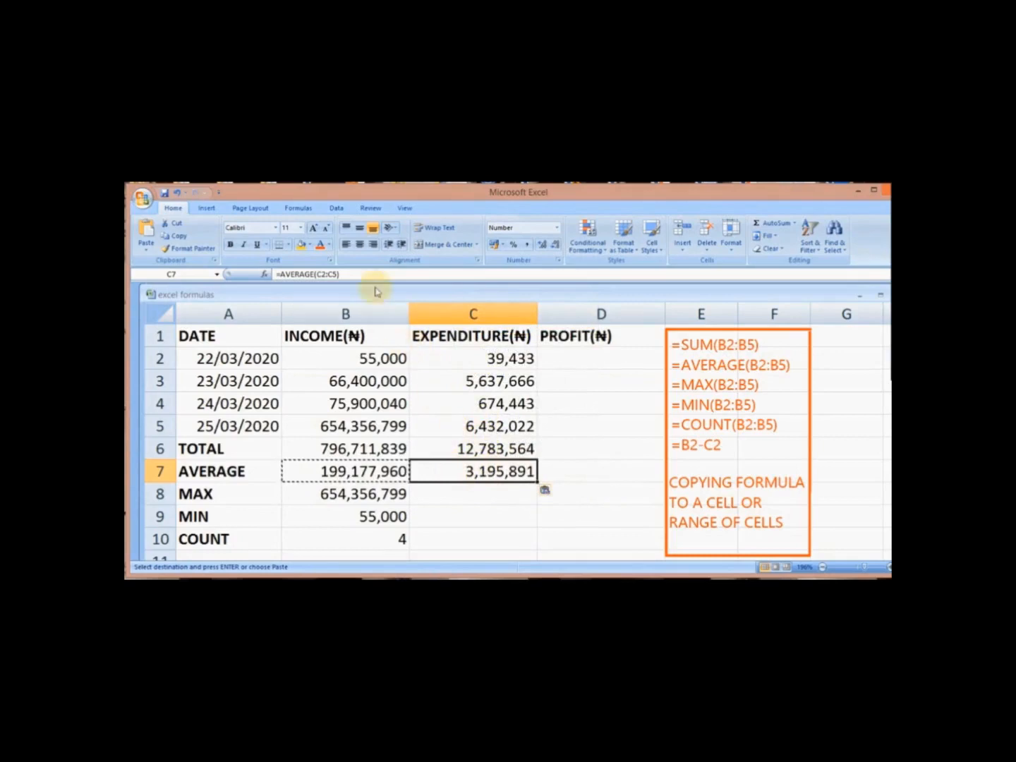
left_click(462, 490)
left_click(469, 475)
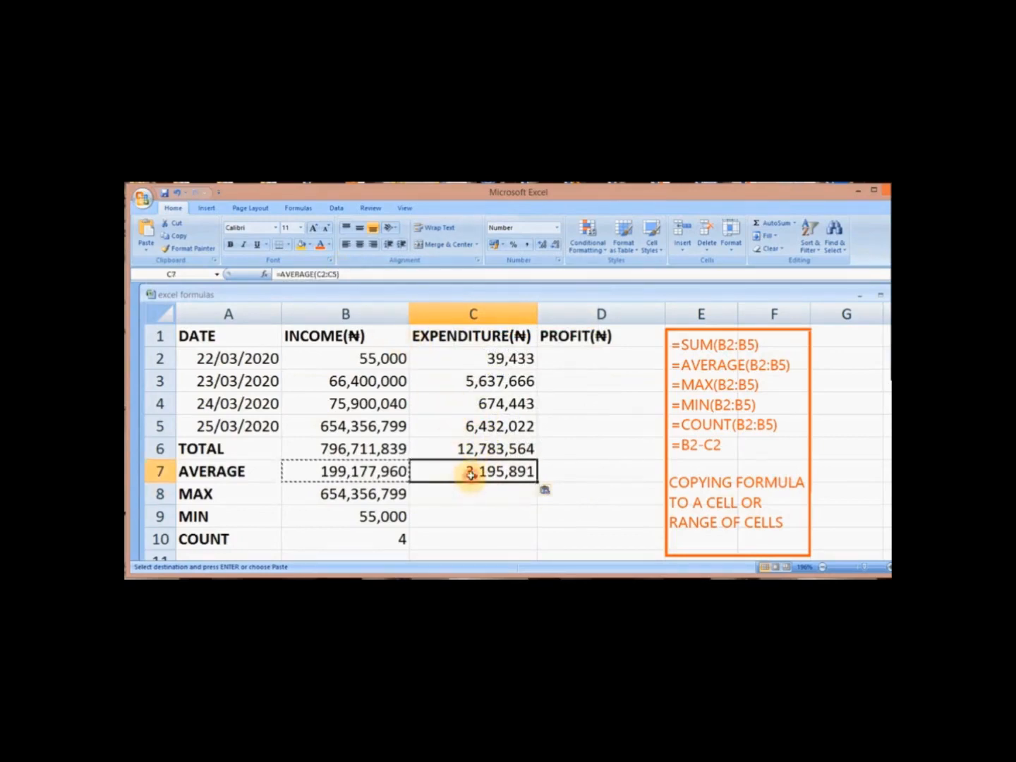
double_click(469, 475)
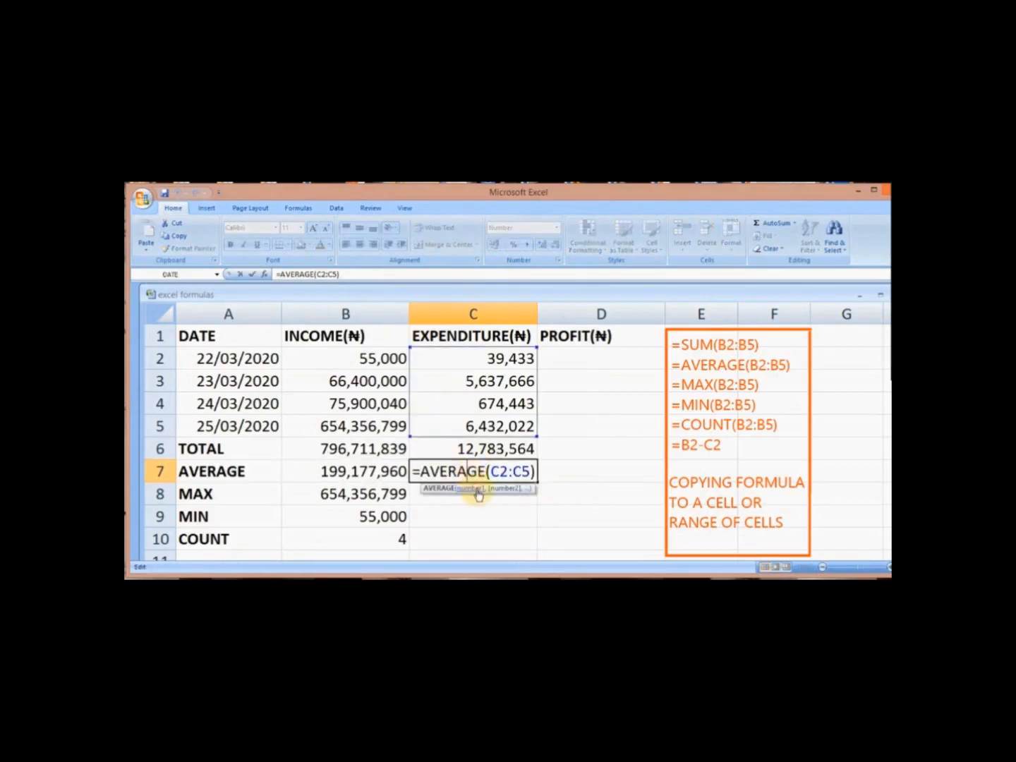
key("Return")
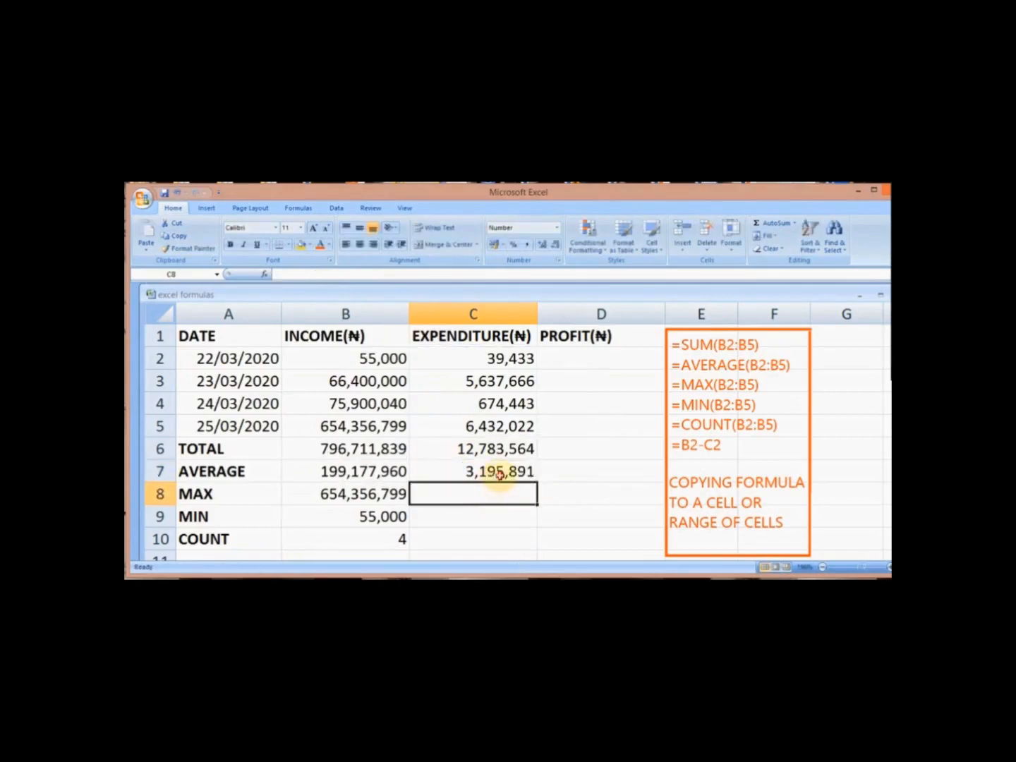
left_click(499, 476)
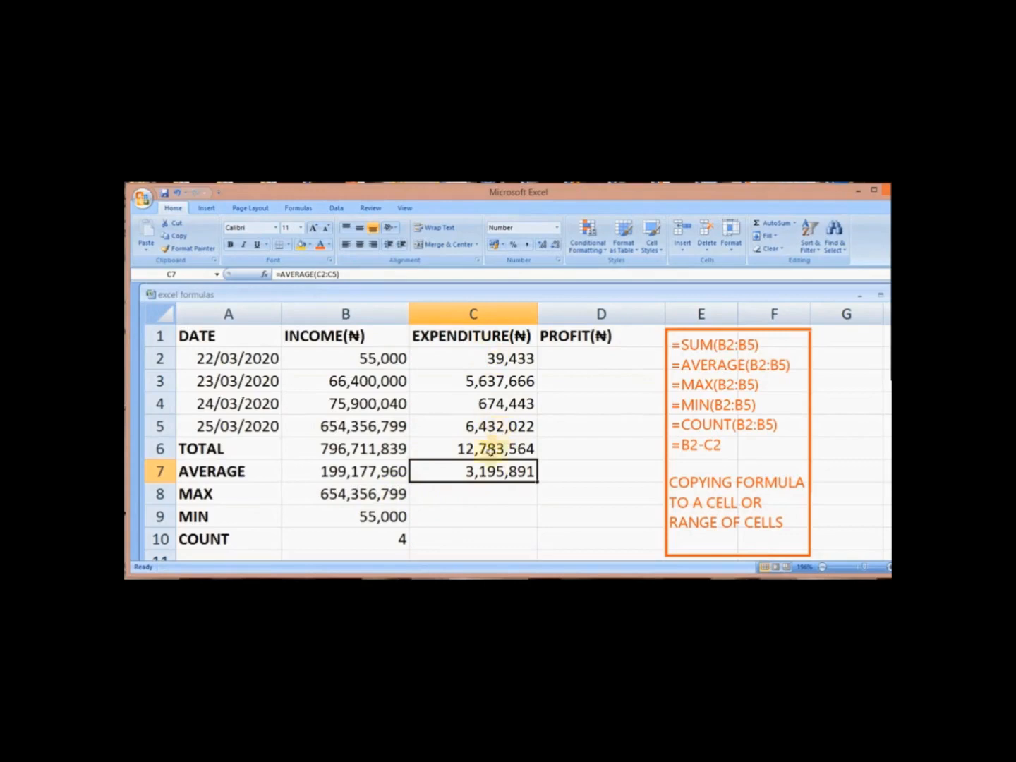
Copy the MAX formula from B8 and paste it into C8 for the EXPENDITURE column
left_click(365, 491)
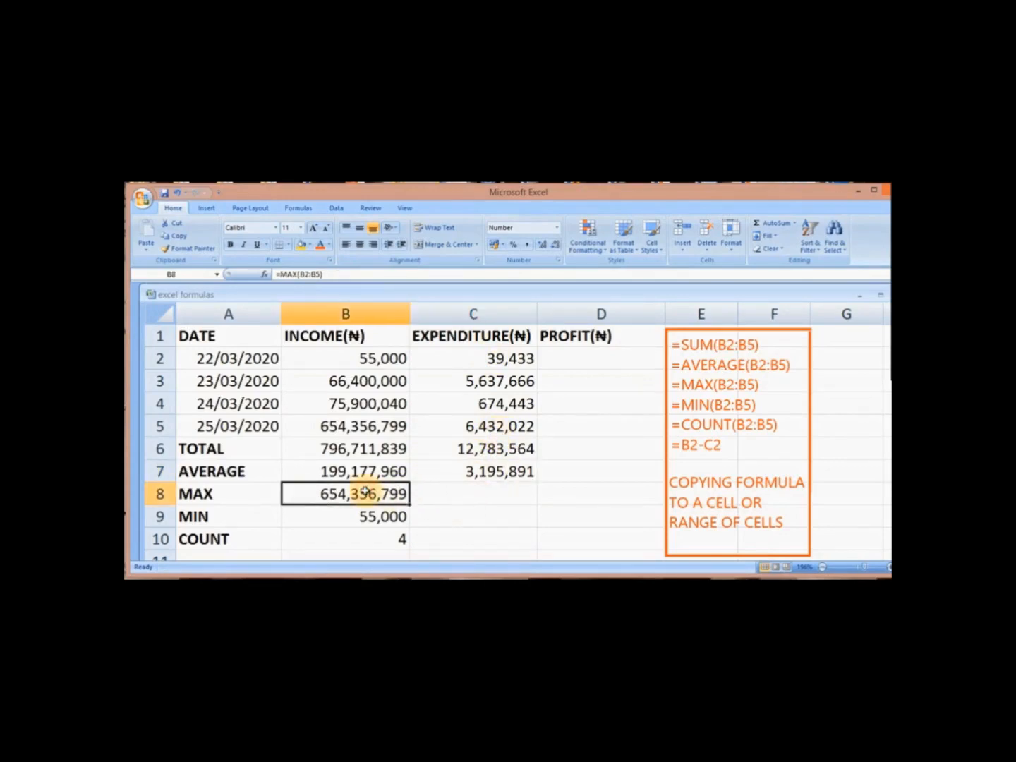
right_click(364, 491)
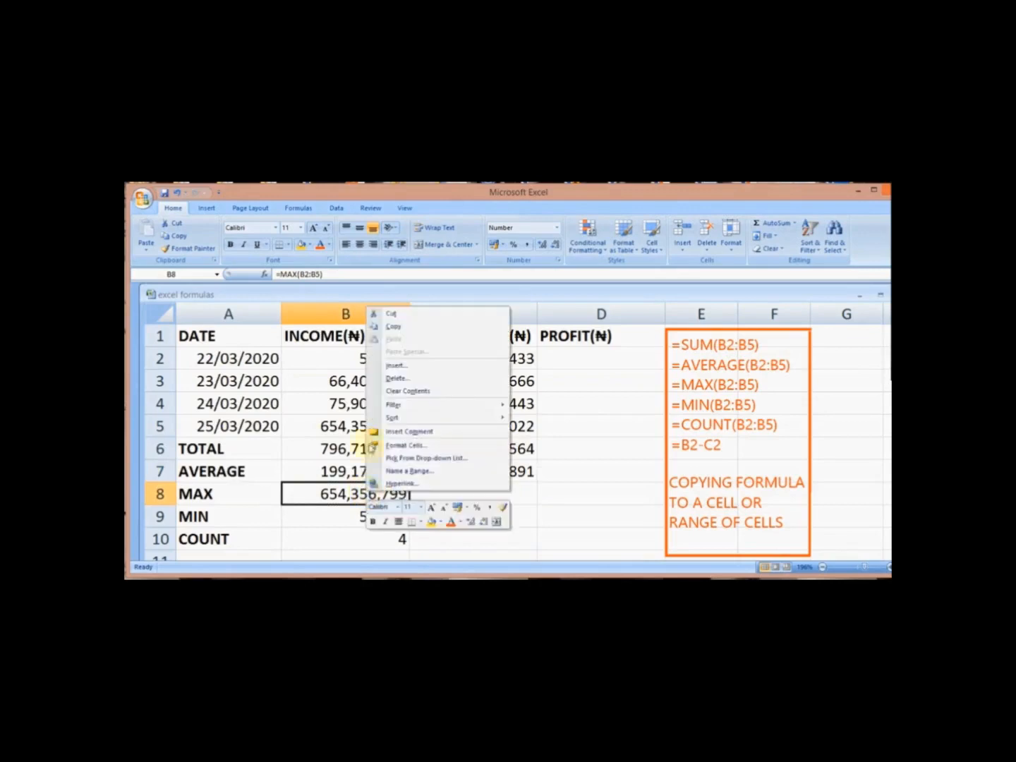
left_click(413, 329)
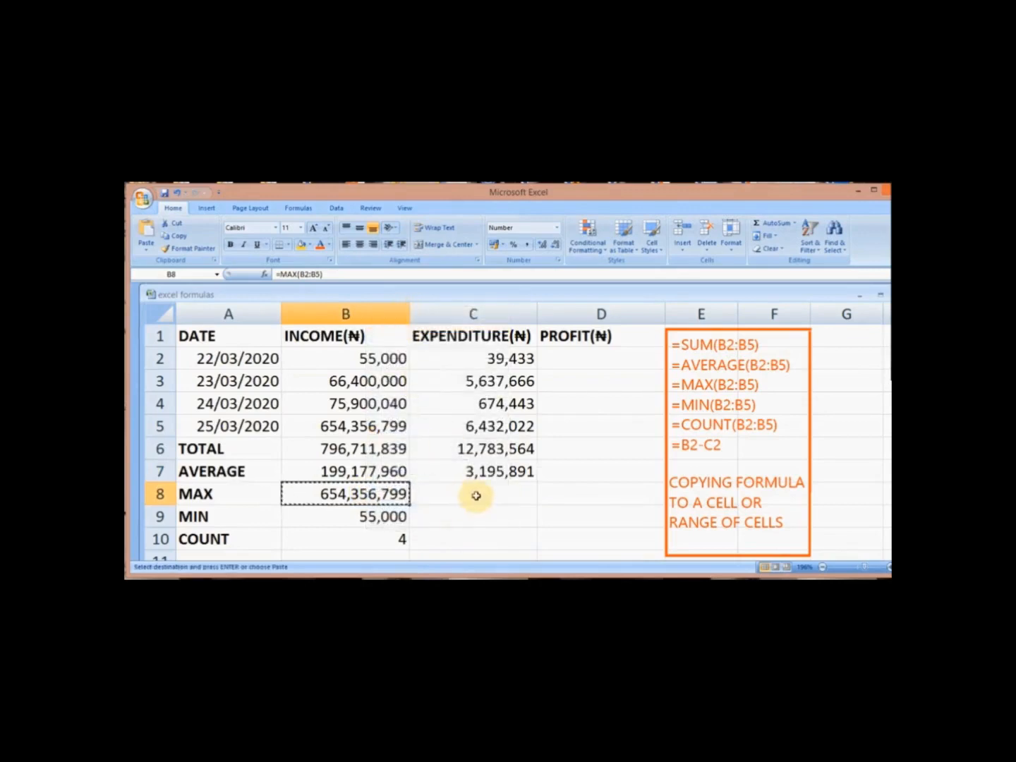
left_click(472, 494)
right_click(477, 496)
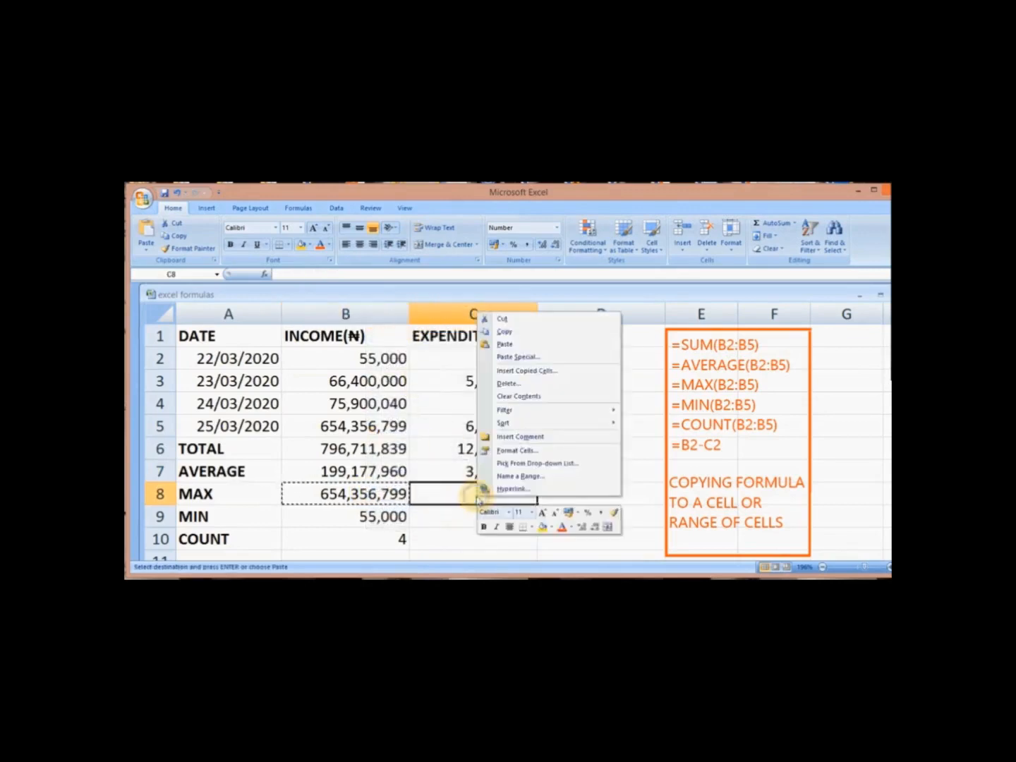
left_click(550, 343)
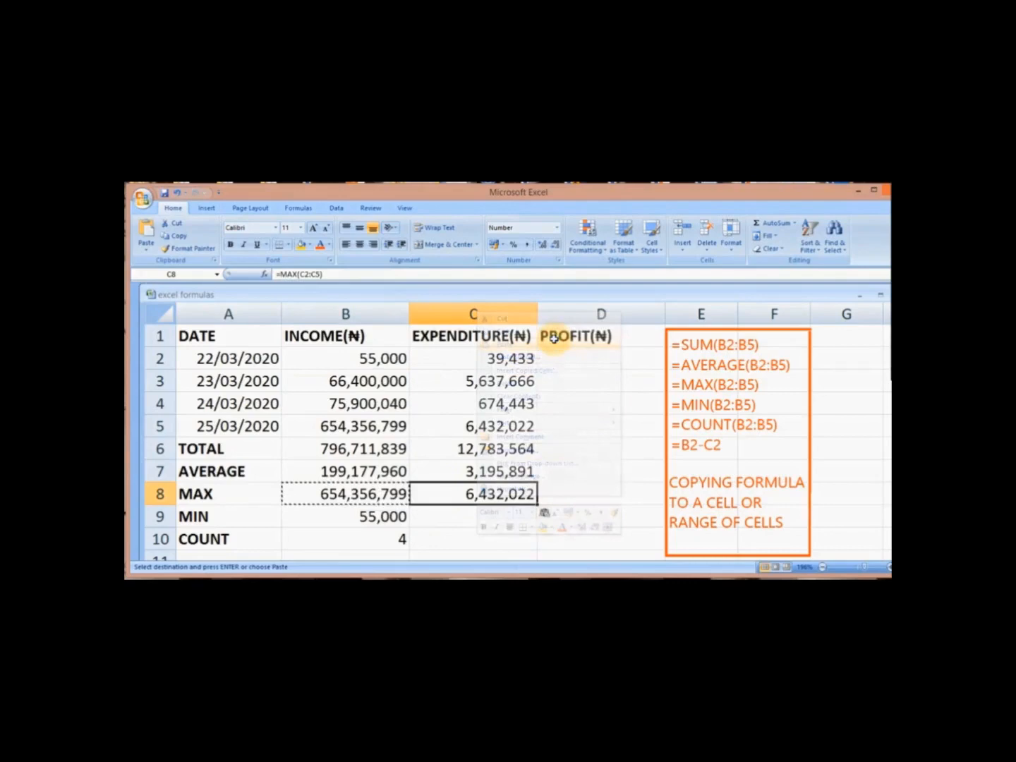
left_click(424, 512)
double_click(431, 522)
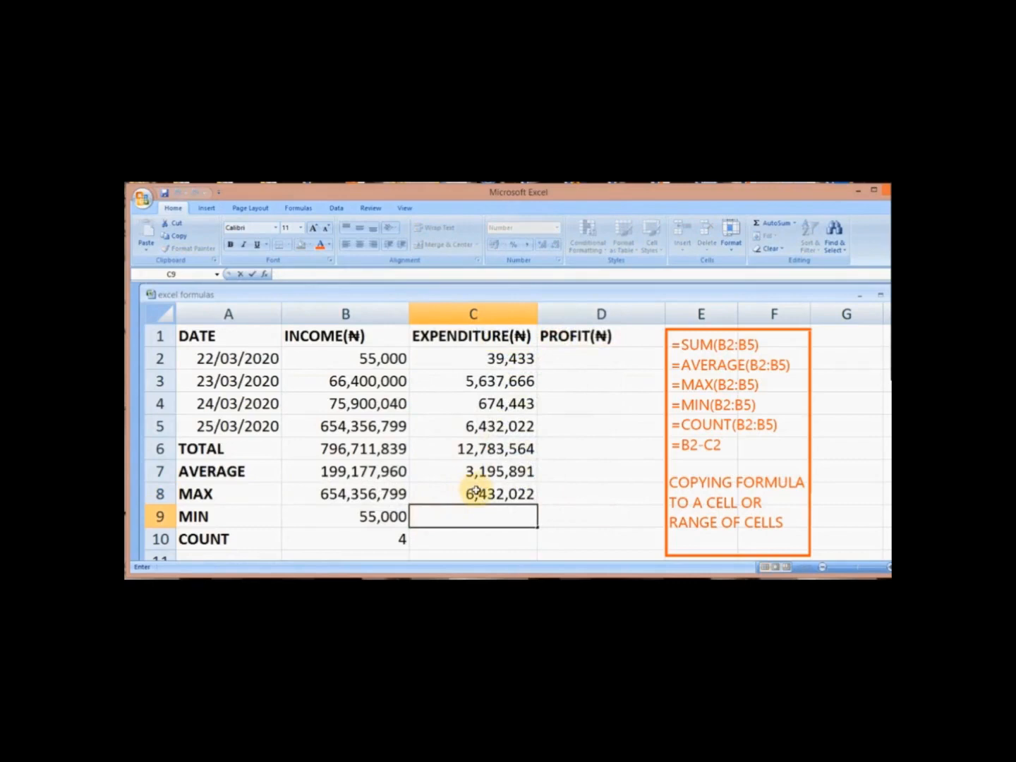
left_click(476, 492)
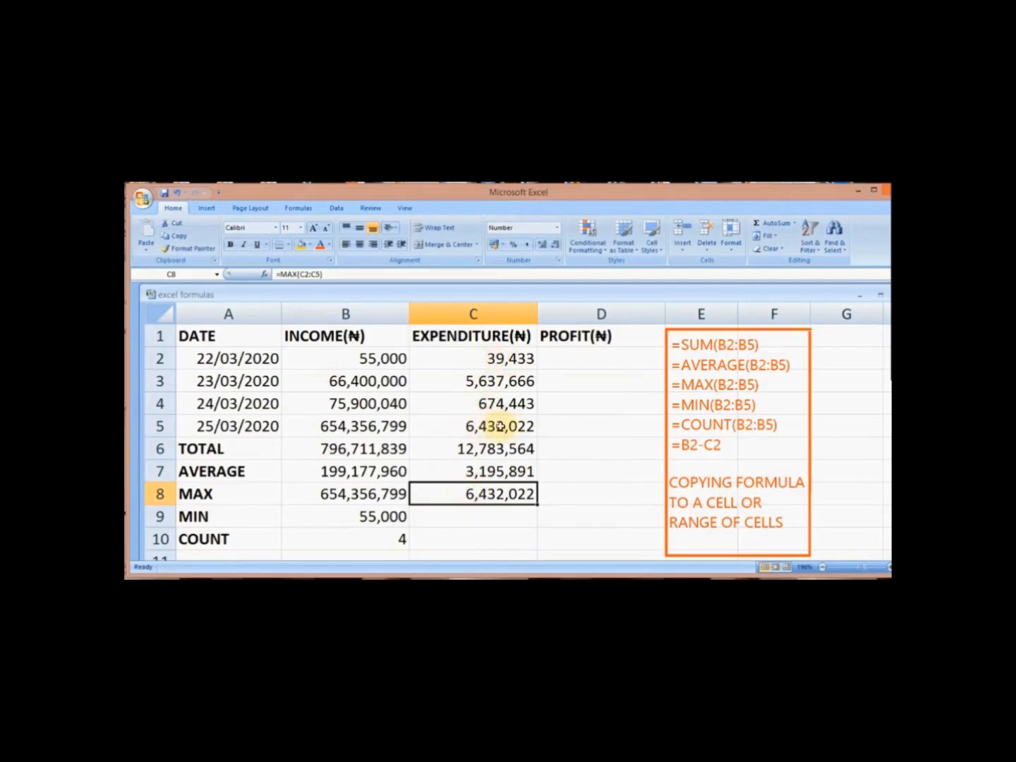
Copy the MIN formula from B9 into C9 for the EXPENDITURE column and check the range it references
left_click(347, 517)
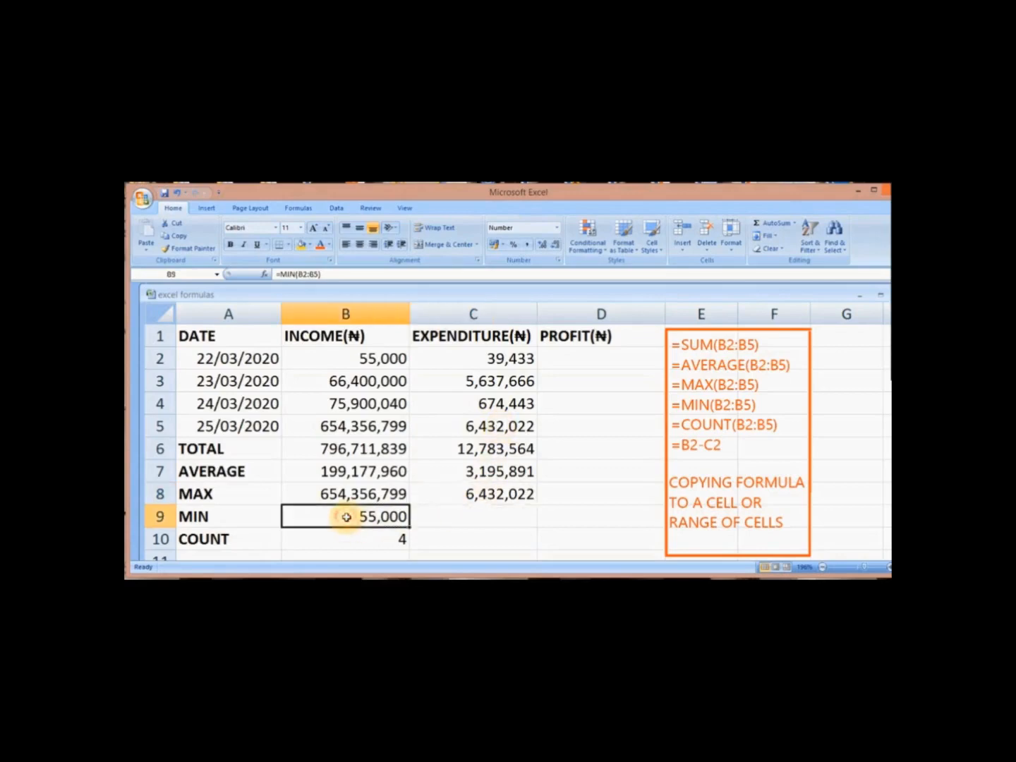
right_click(346, 517)
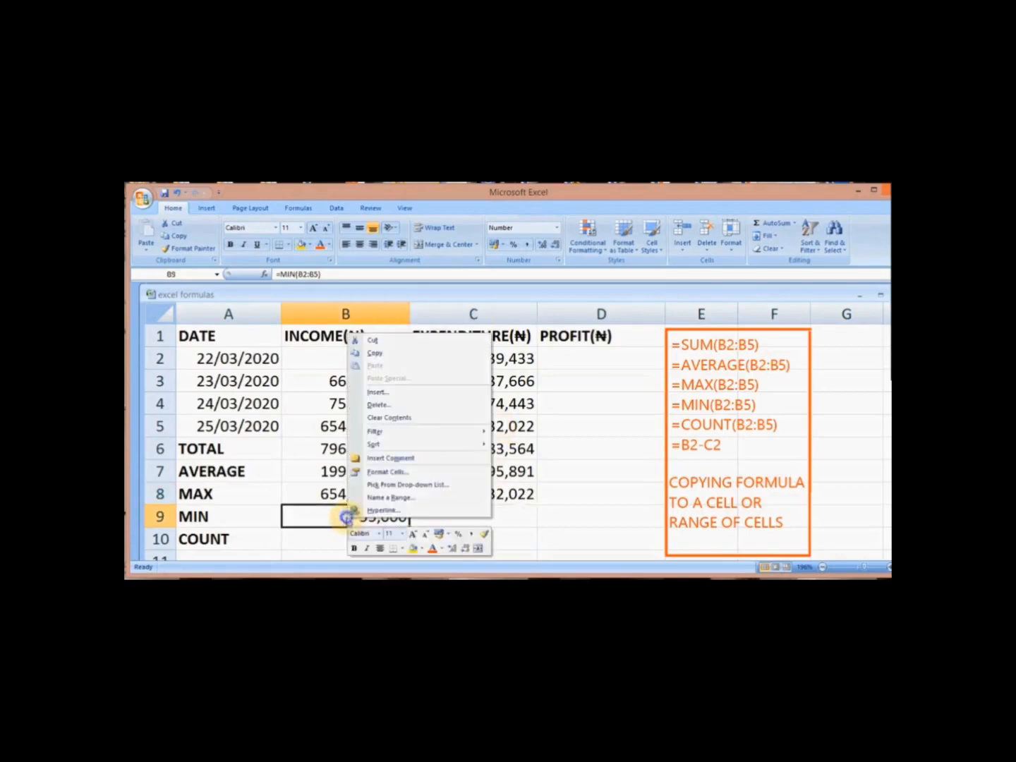
left_click(420, 355)
left_click(458, 512)
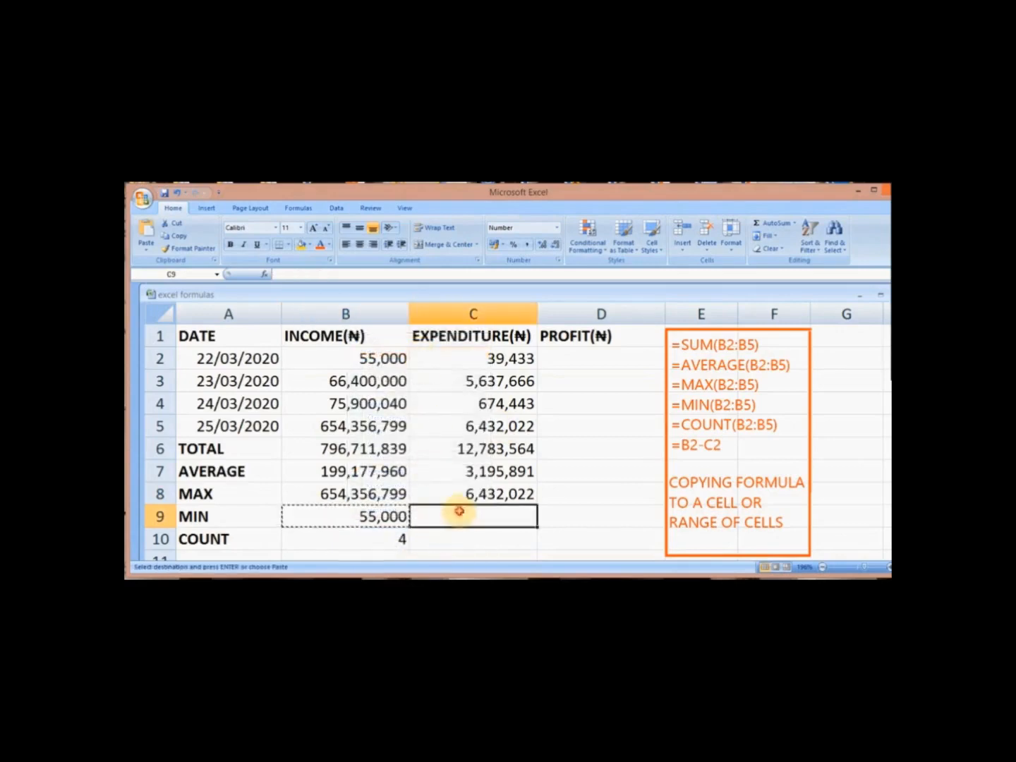
right_click(459, 510)
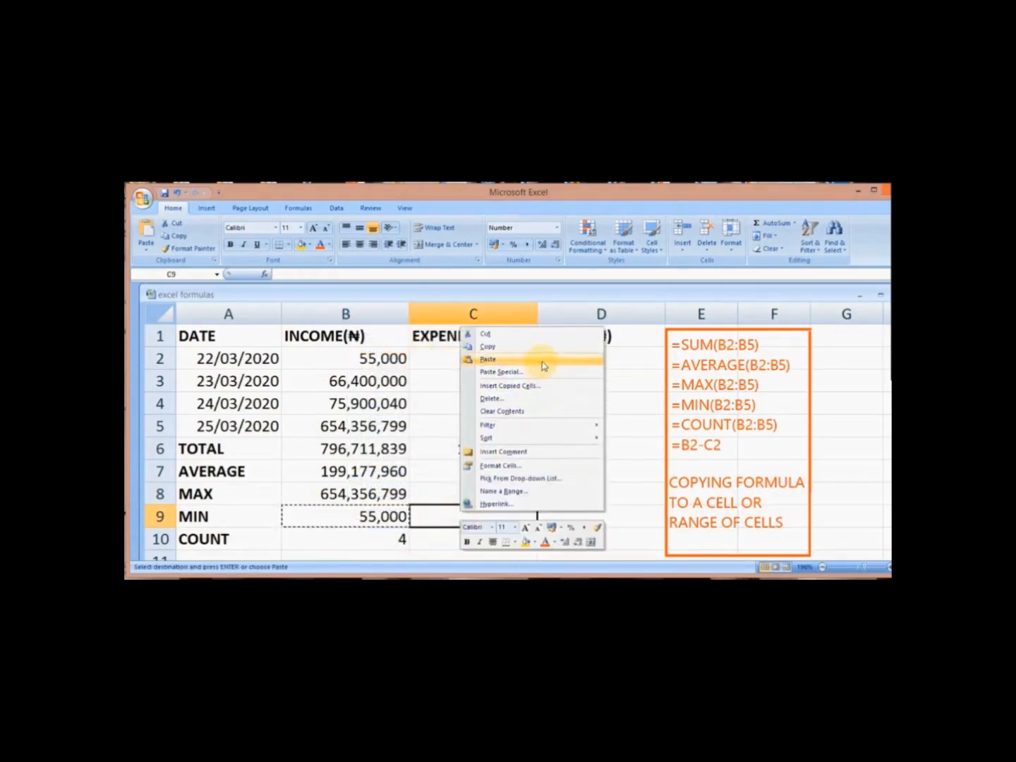
left_click(541, 360)
left_click(544, 513)
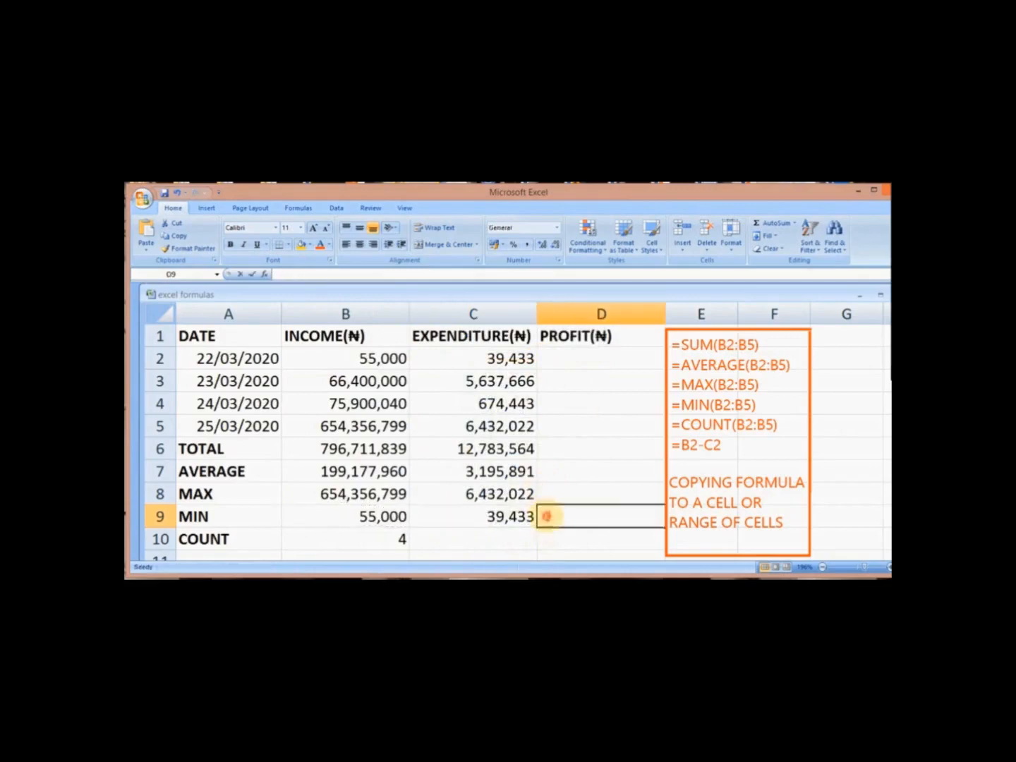
left_click(490, 515)
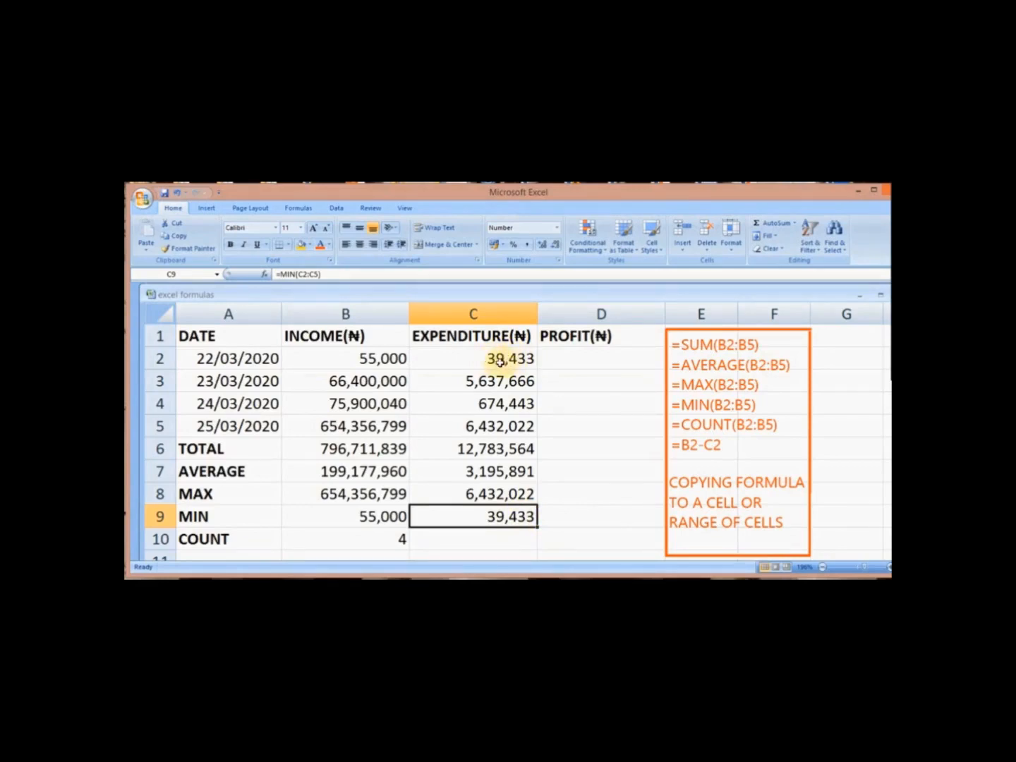
Copy the COUNT formula from B10 into C10 for the EXPENDITURE column and check the range it references
left_click(491, 544)
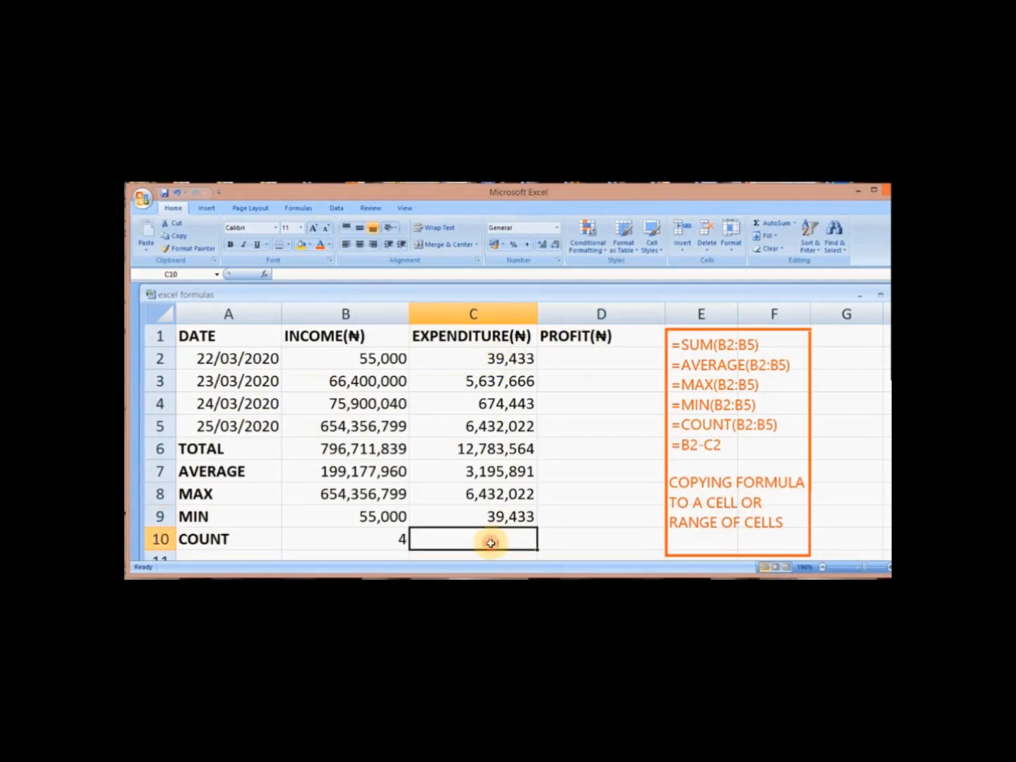
left_click(395, 543)
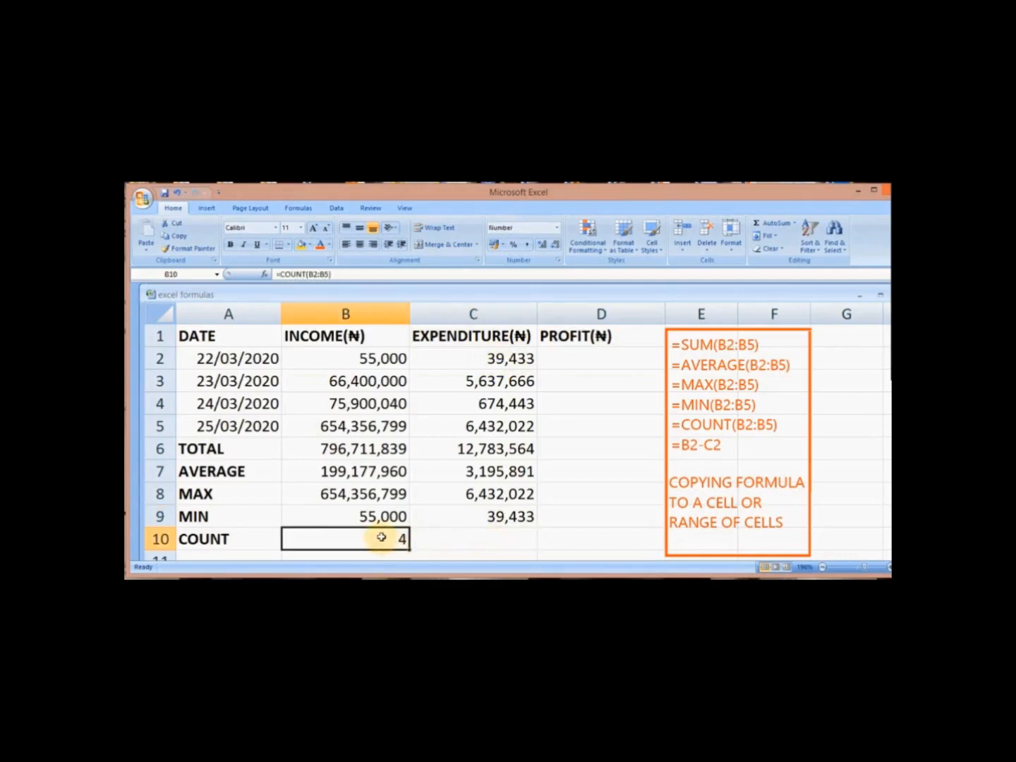
right_click(391, 542)
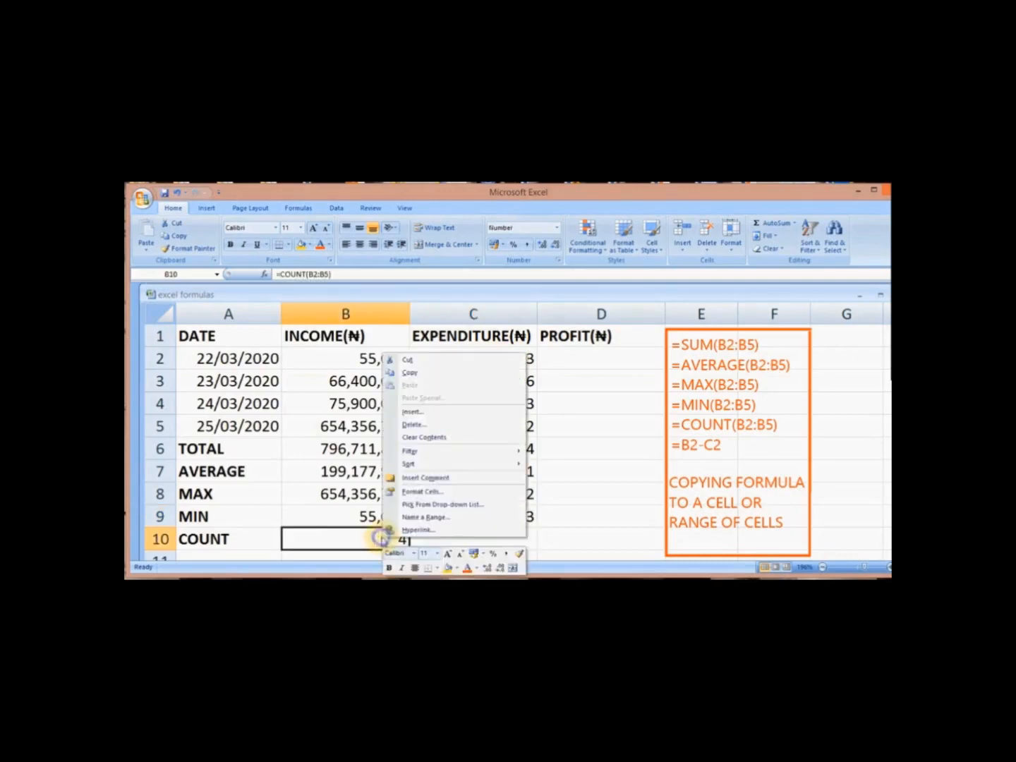
left_click(461, 373)
left_click(480, 536)
right_click(480, 536)
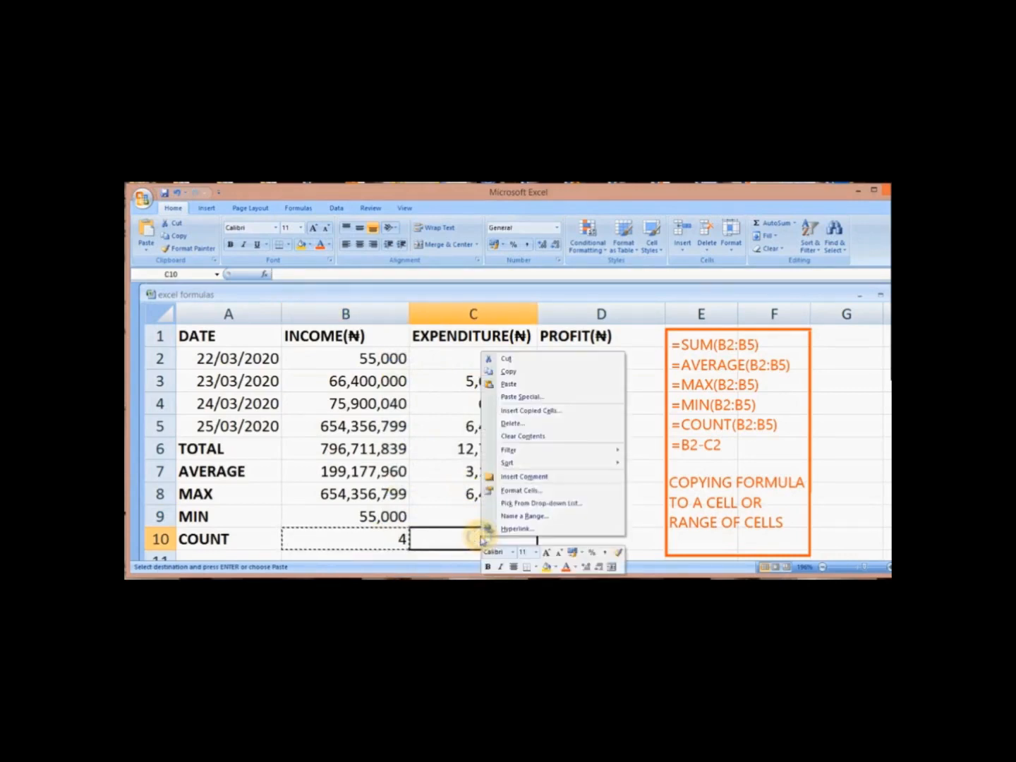
left_click(558, 386)
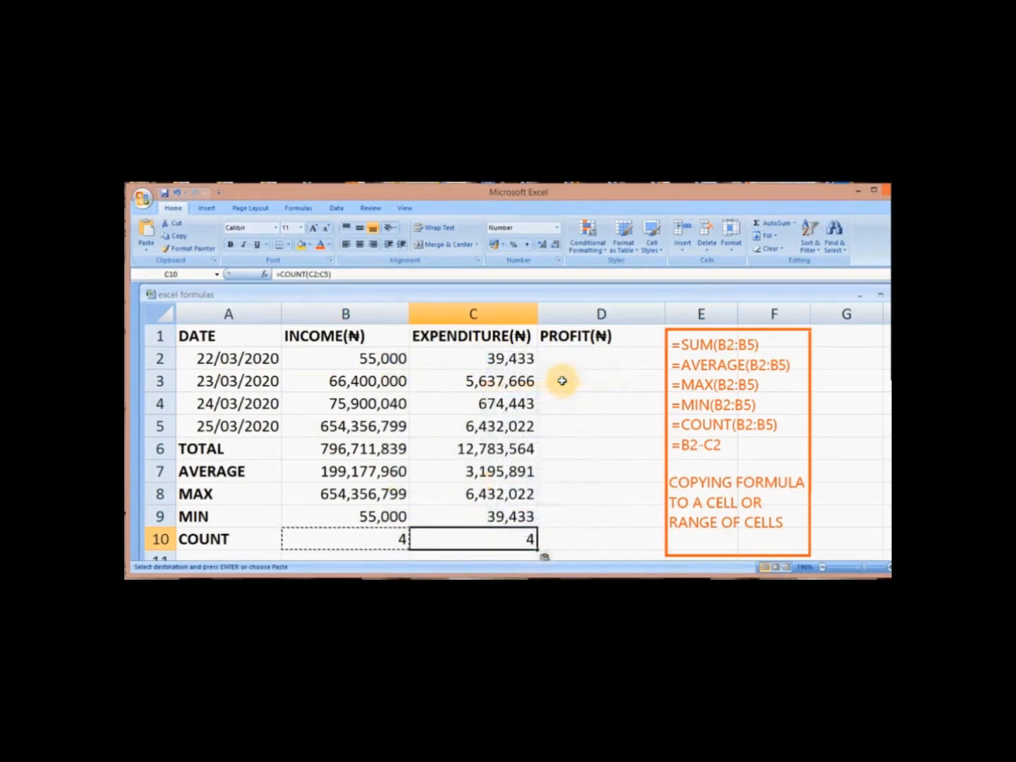
left_click(572, 531)
left_click(496, 537)
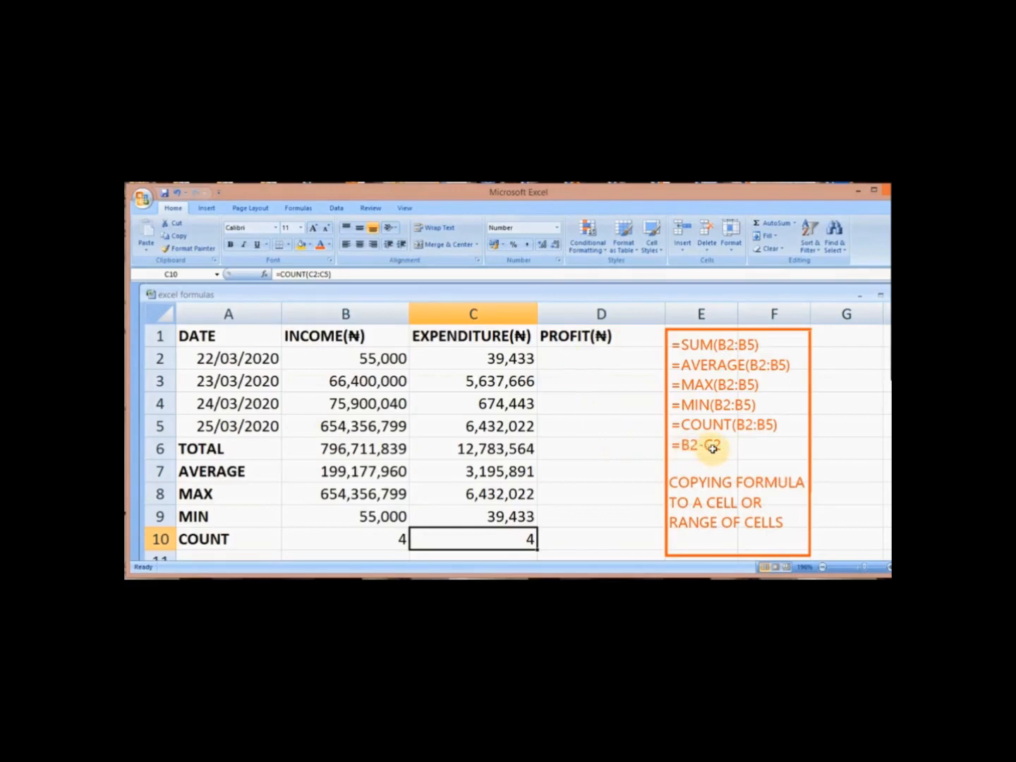
Enter the formula =B2-C2 in cell D2 to calculate the first PROFIT value
left_click(574, 358)
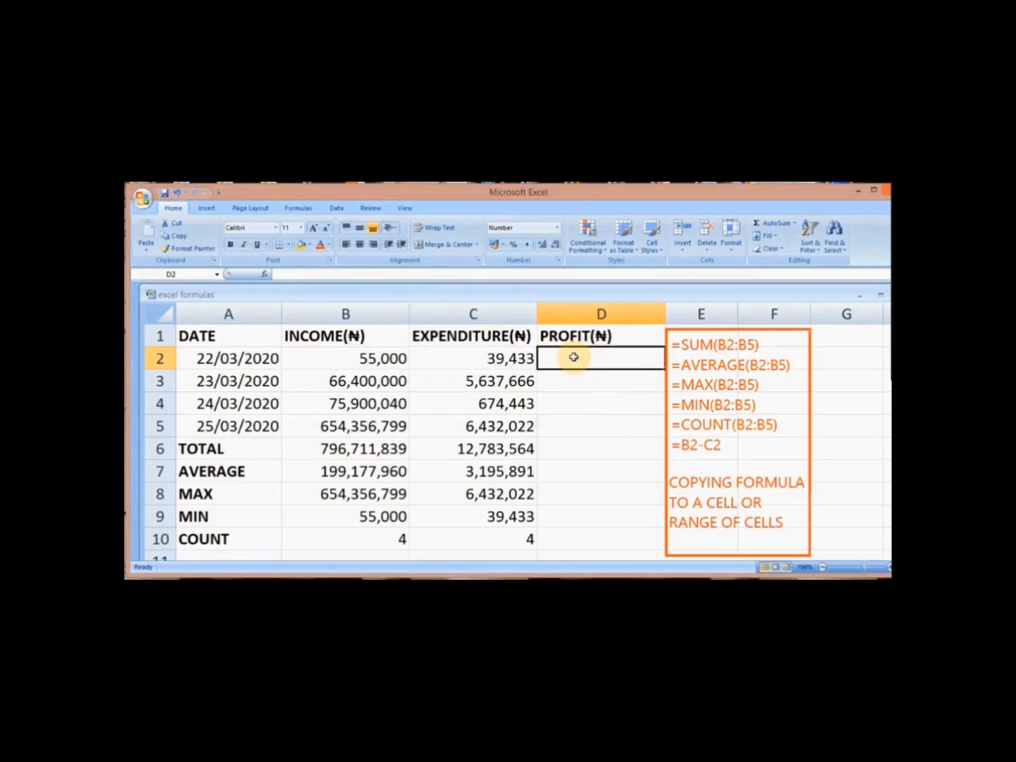
type("B")
key("BackSpace")
type("=B2-")
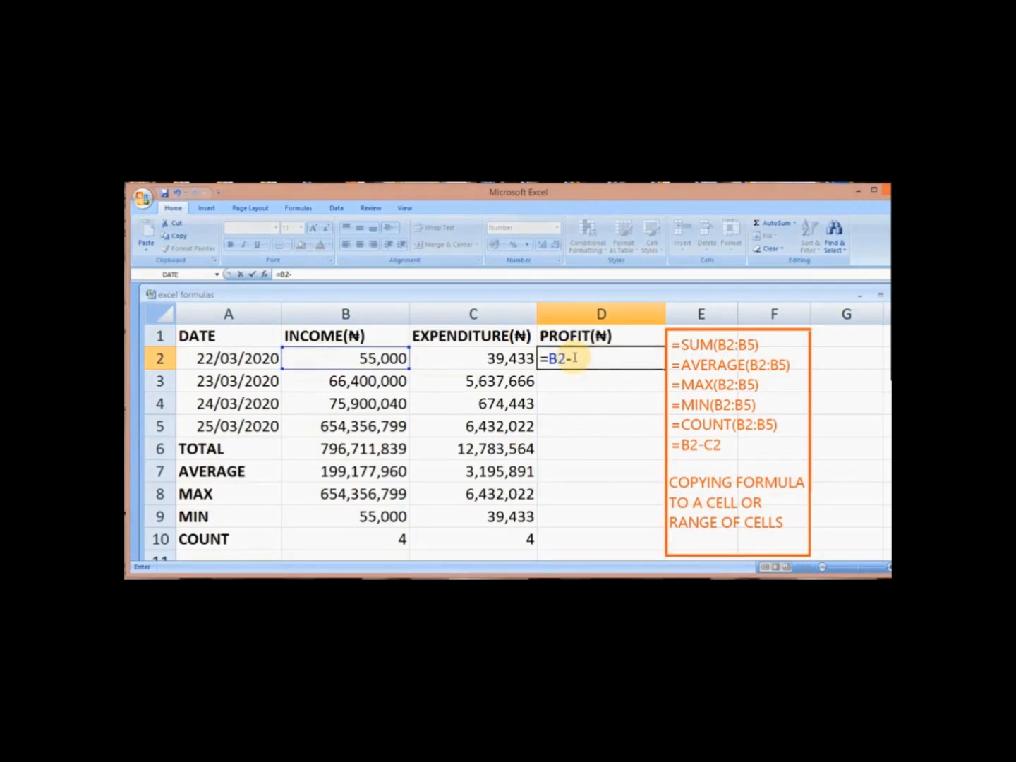
type("C2")
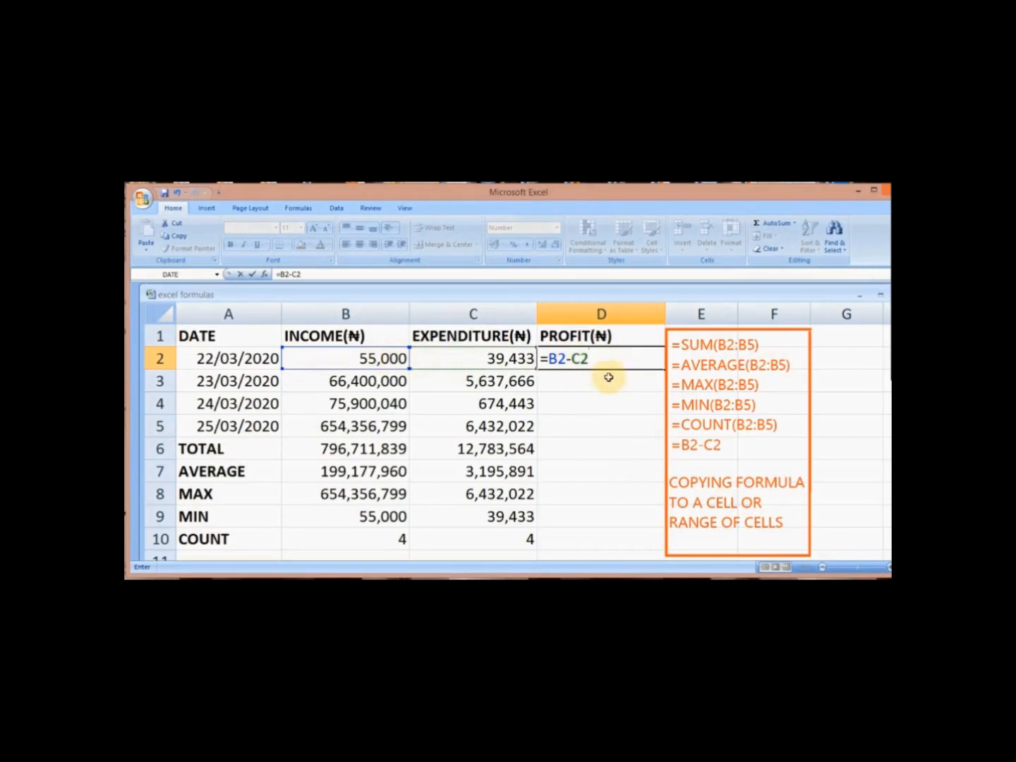
key("Return")
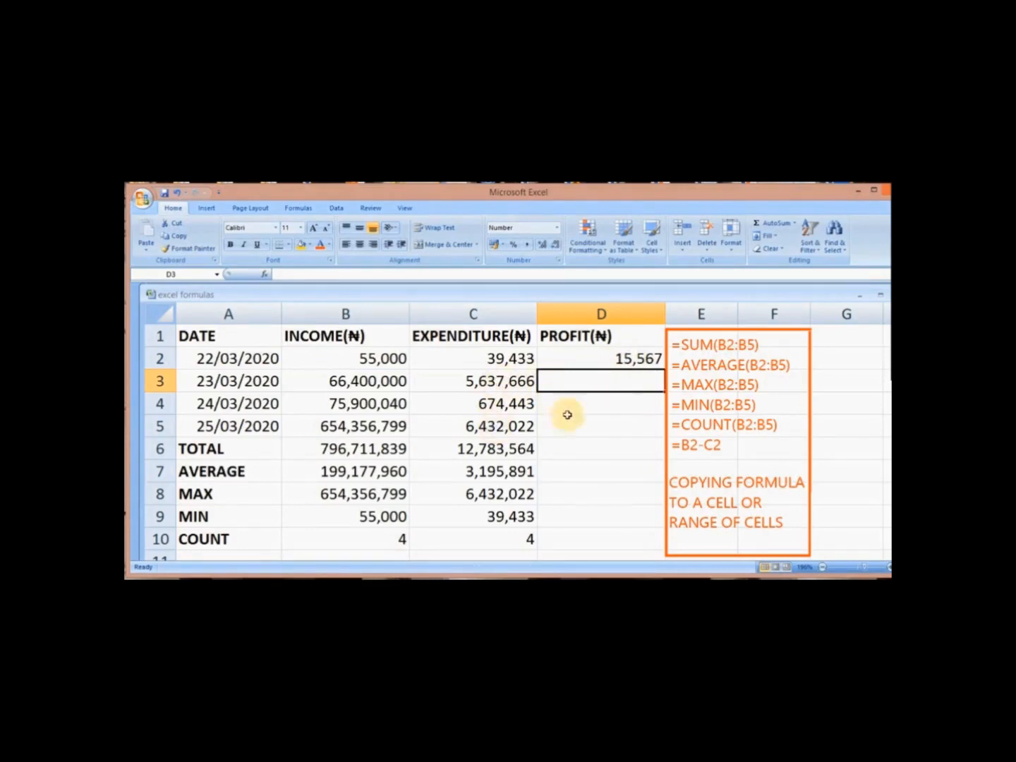
Copy the profit formula from D2 and paste it into the range D3 to D5
left_click(623, 358)
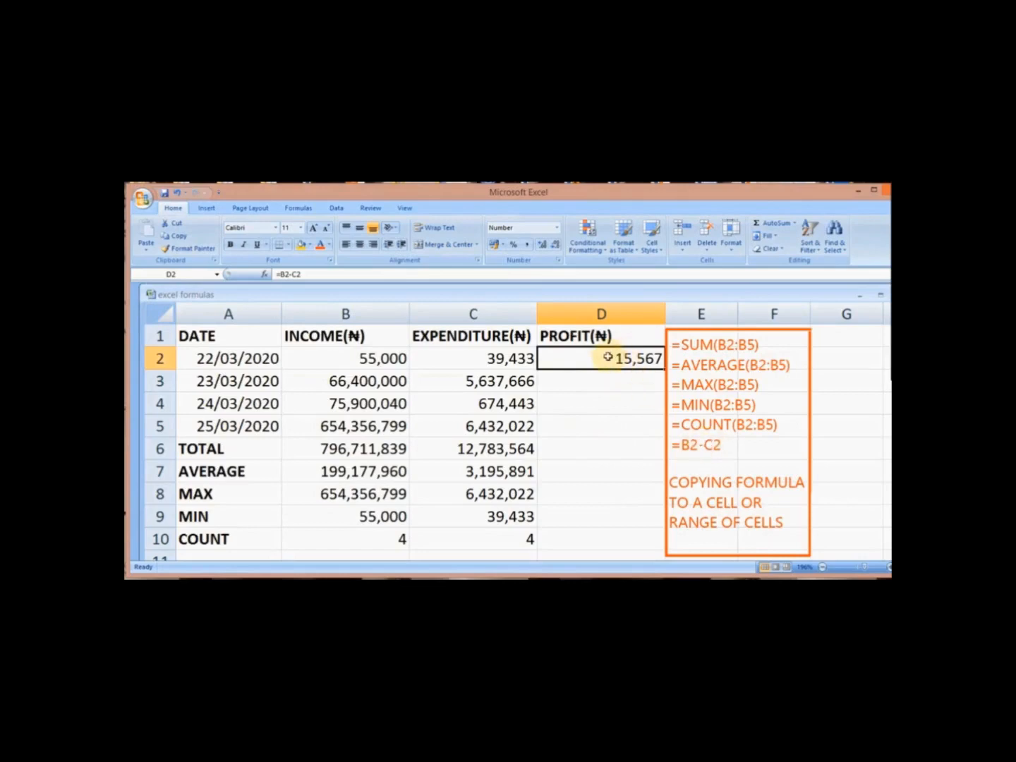
right_click(608, 357)
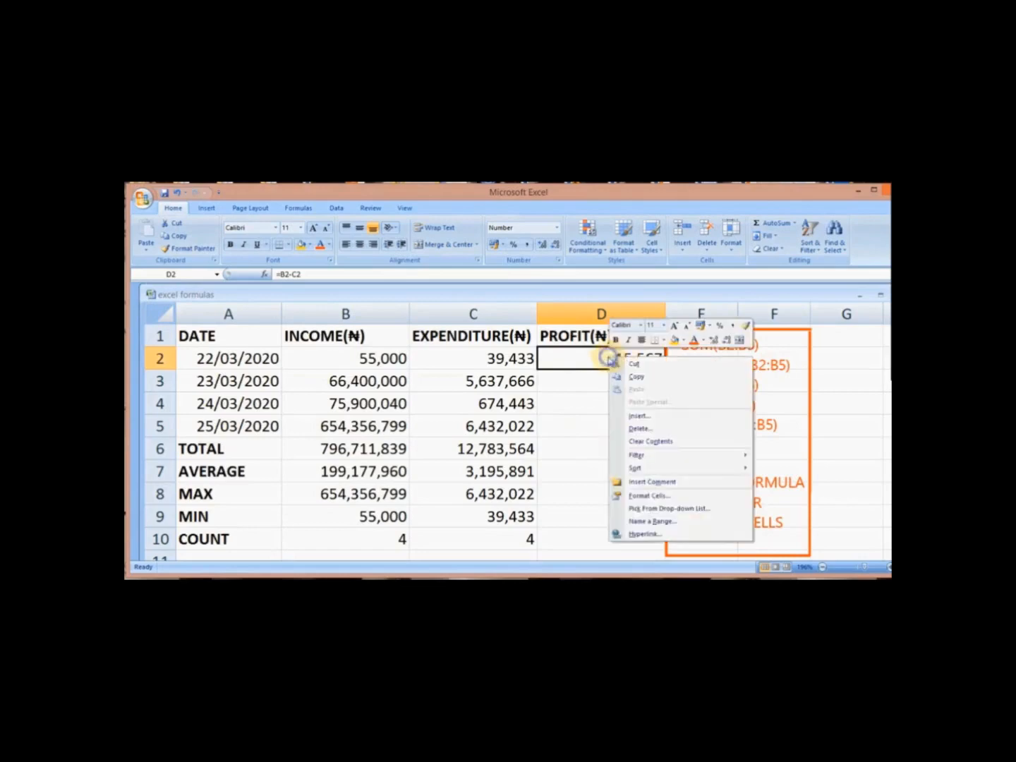
left_click(654, 376)
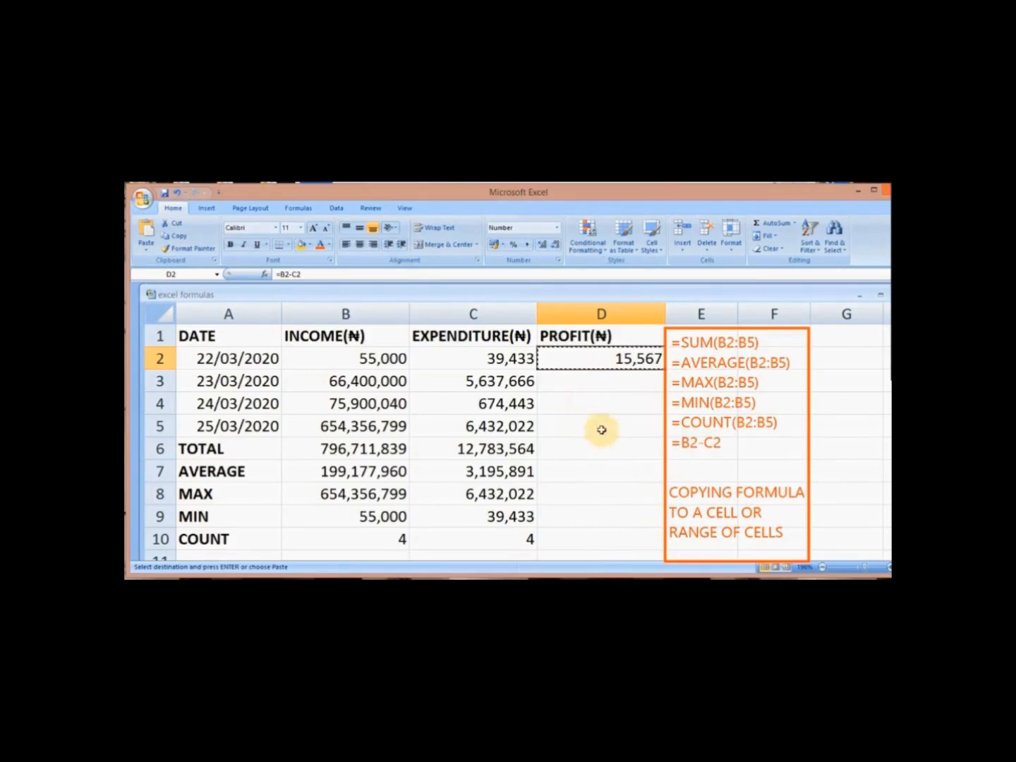
left_click(603, 383)
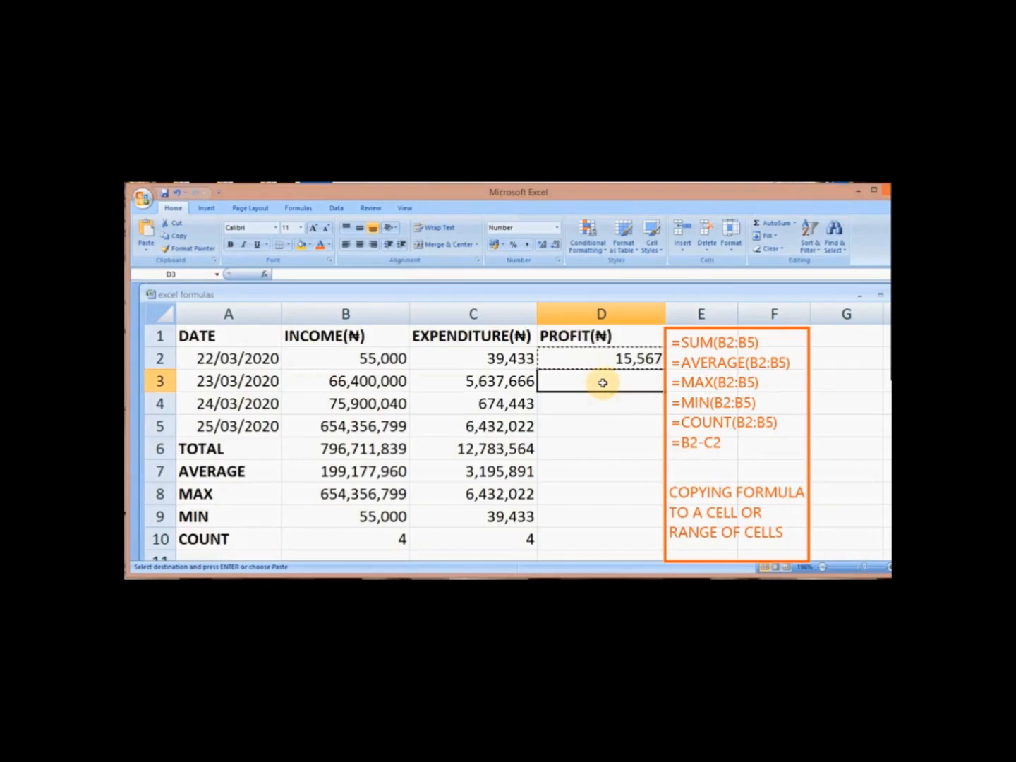
left_click(603, 428, "shift")
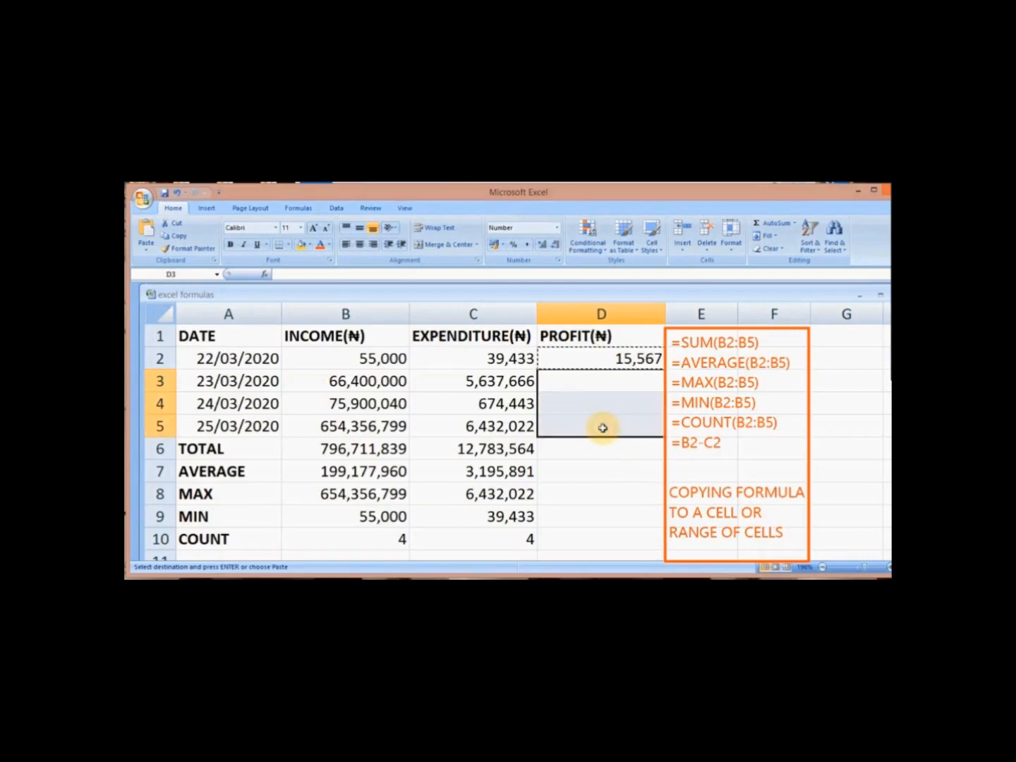
right_click(586, 383)
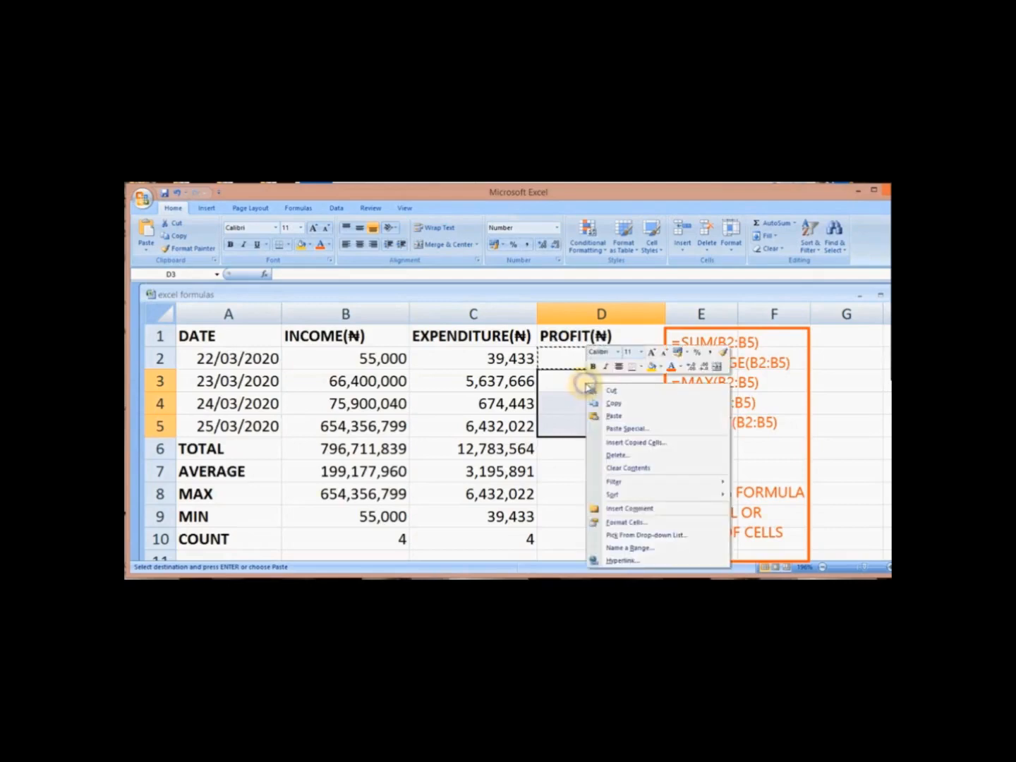
left_click(625, 421)
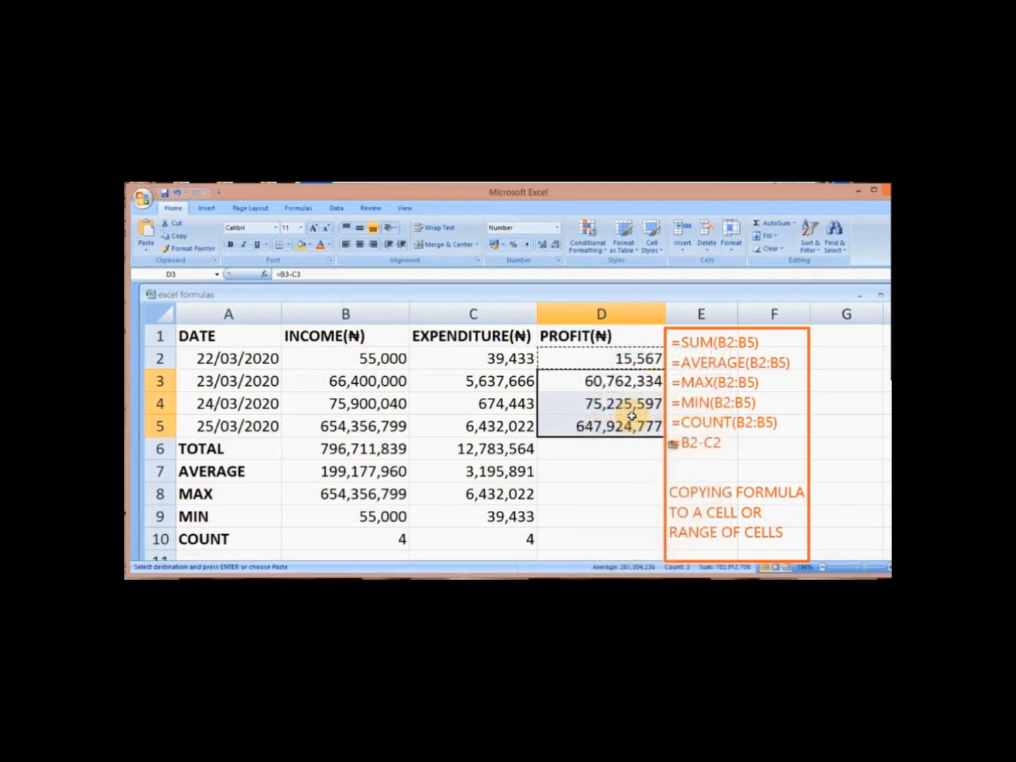
double_click(608, 446)
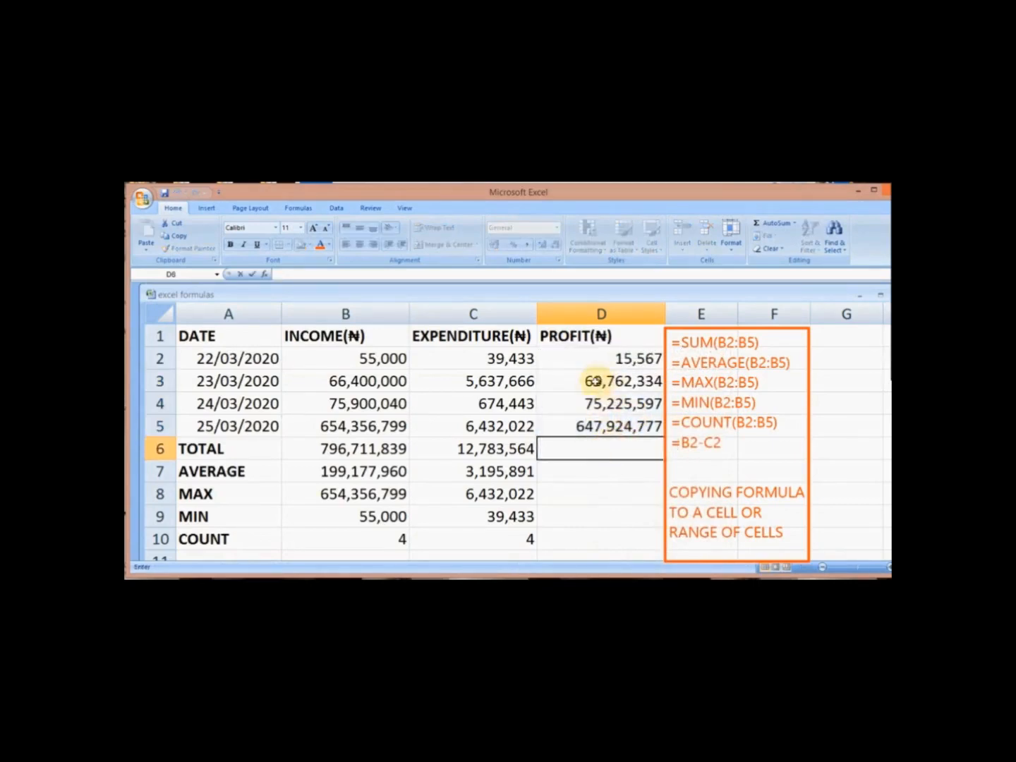